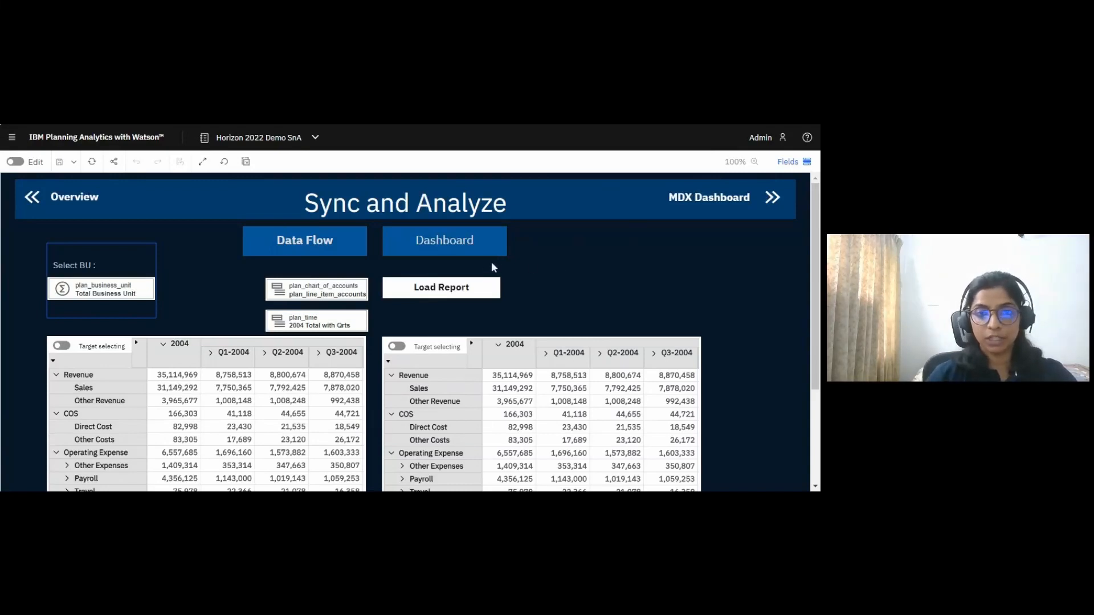
Step: Change the chart of accounts set to Net_Operating_Income and the plan_time set to 2004 on the Data Flow view
click(317, 297)
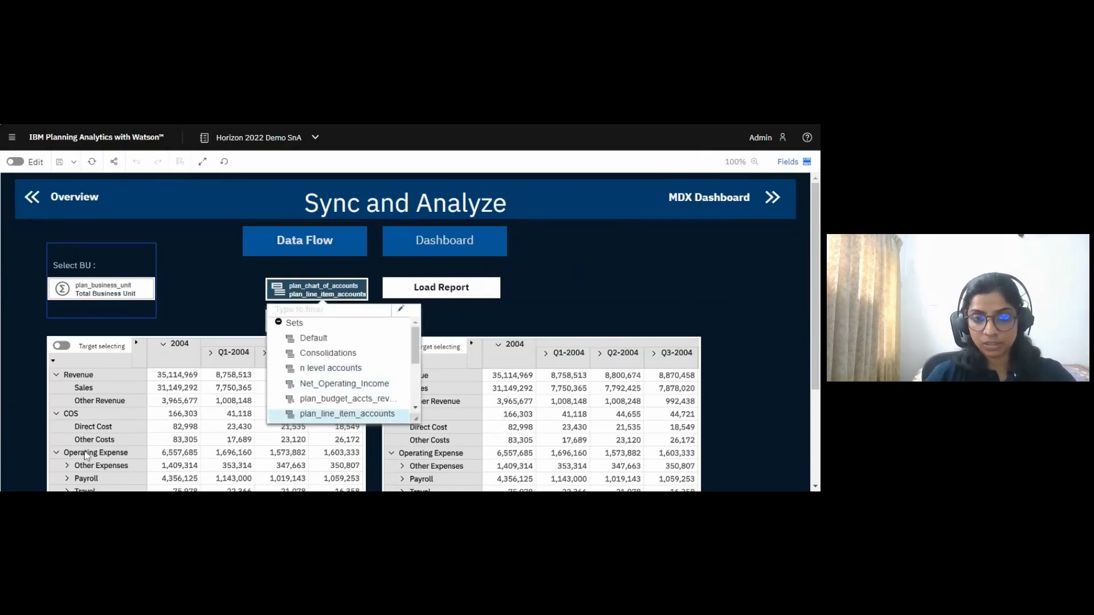
click(338, 388)
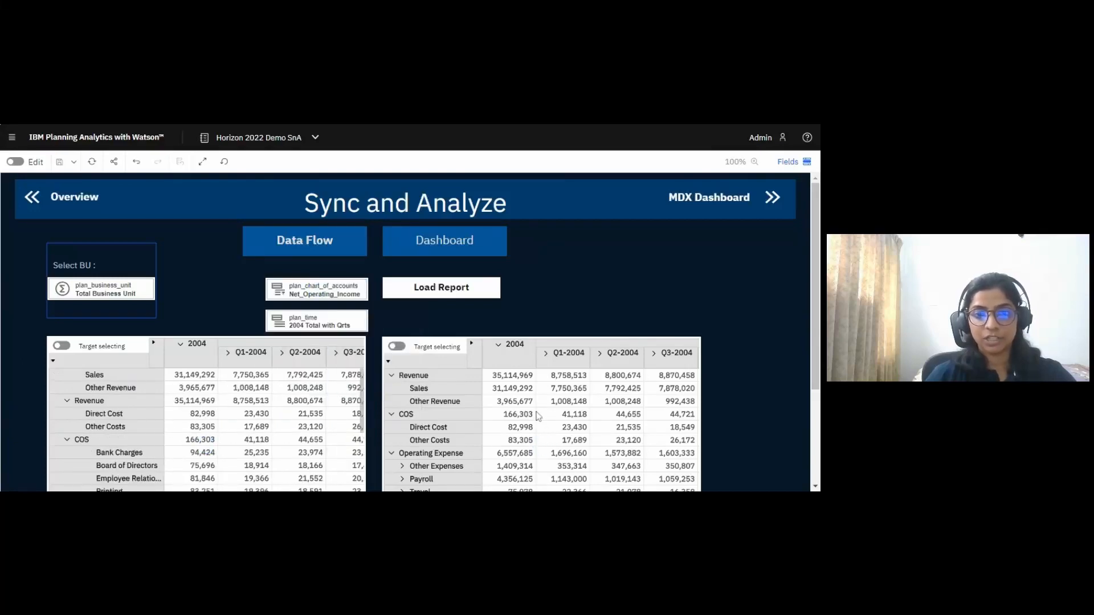
click(338, 324)
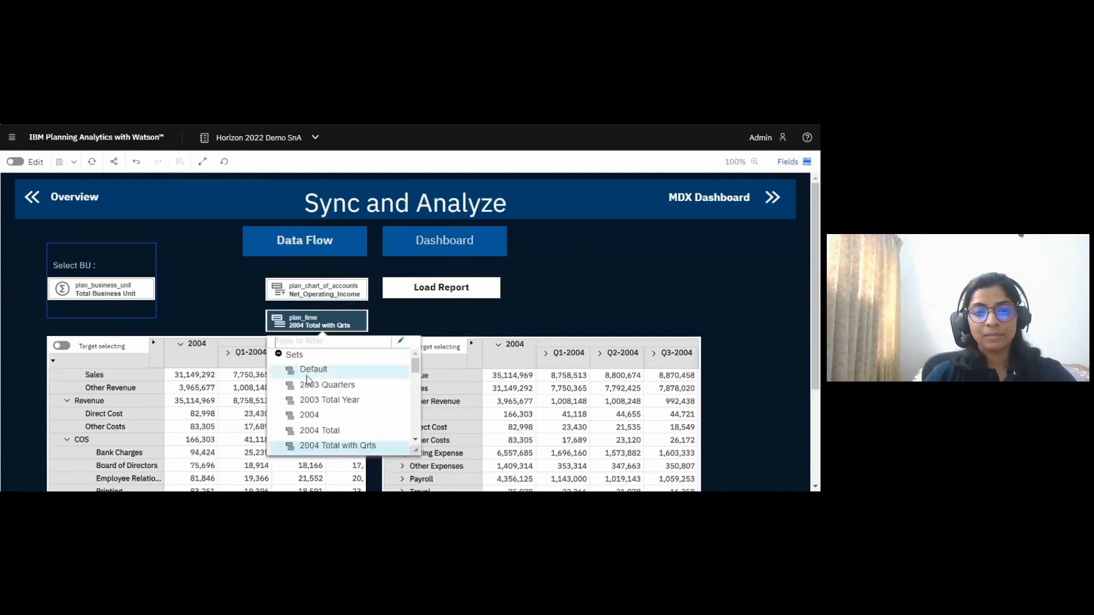
click(330, 416)
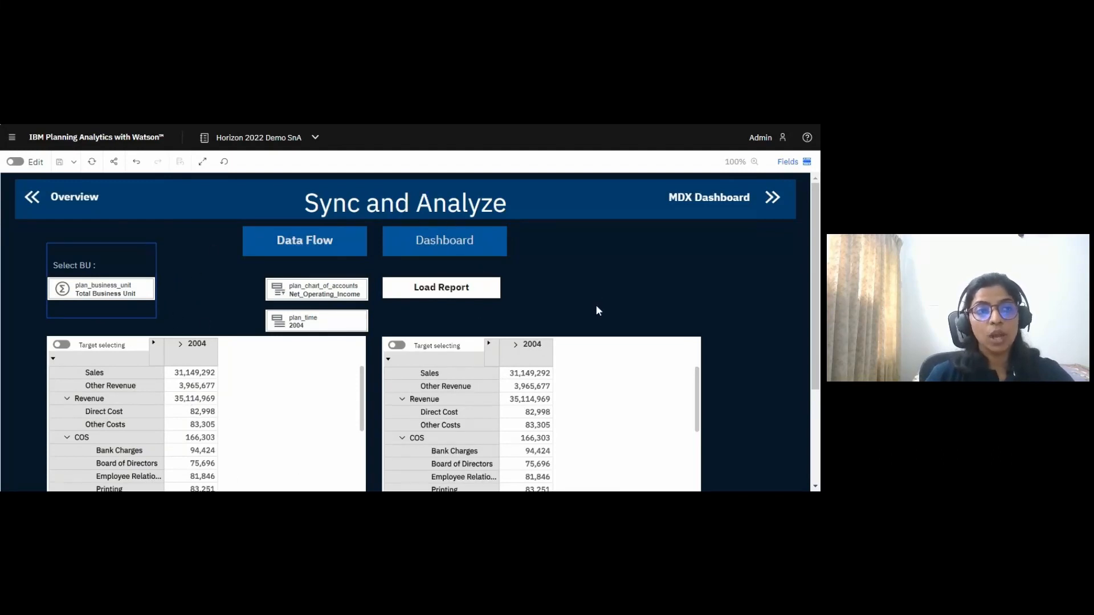
Step: Switch the plan_business_unit selector to Germany to filter both tables
click(108, 298)
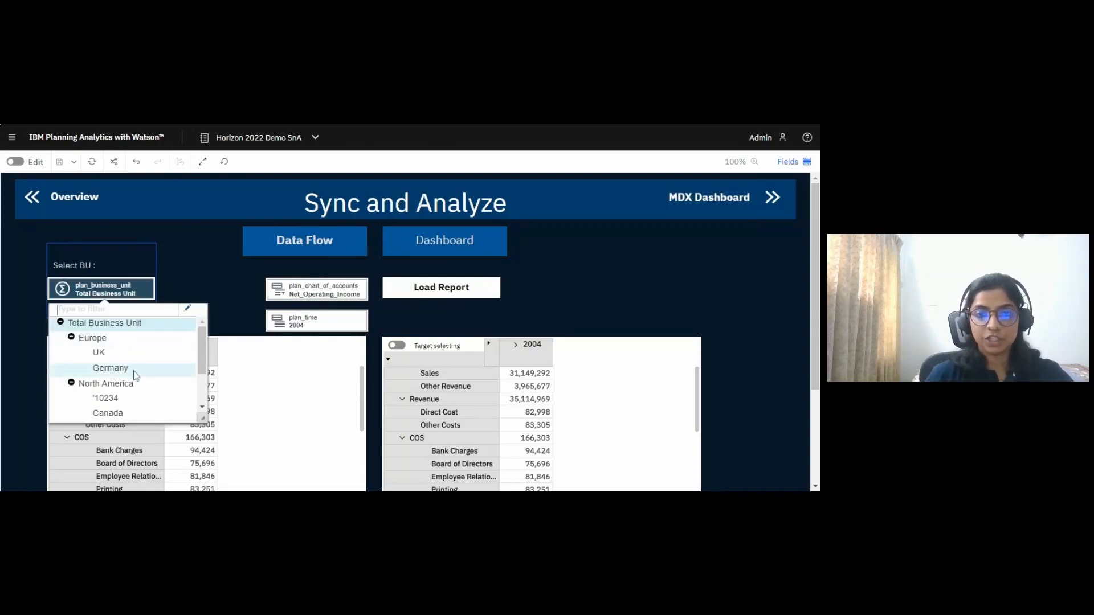
click(110, 368)
scroll(333, 378, down, 1)
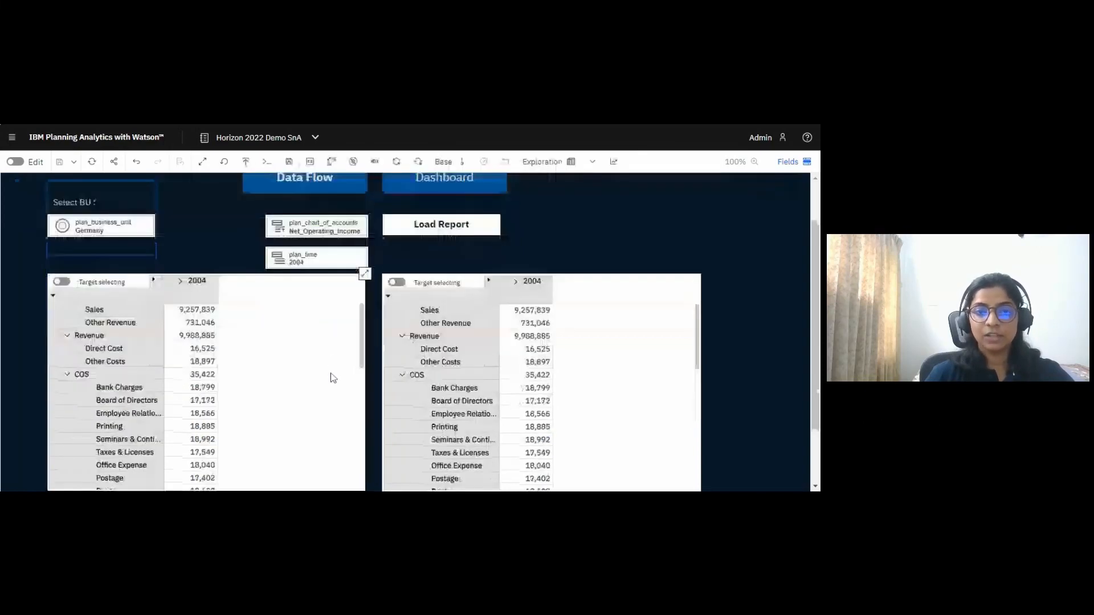
Step: Show the overview of the first exploration to check its synchronized dimension selections, and hide it again
click(593, 163)
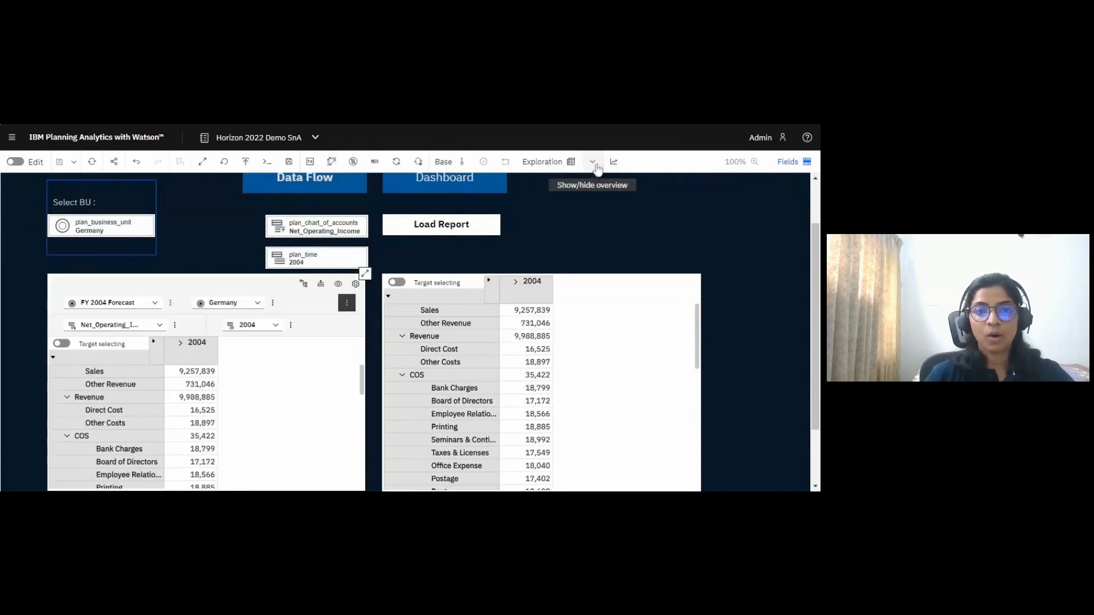
click(591, 164)
click(591, 164)
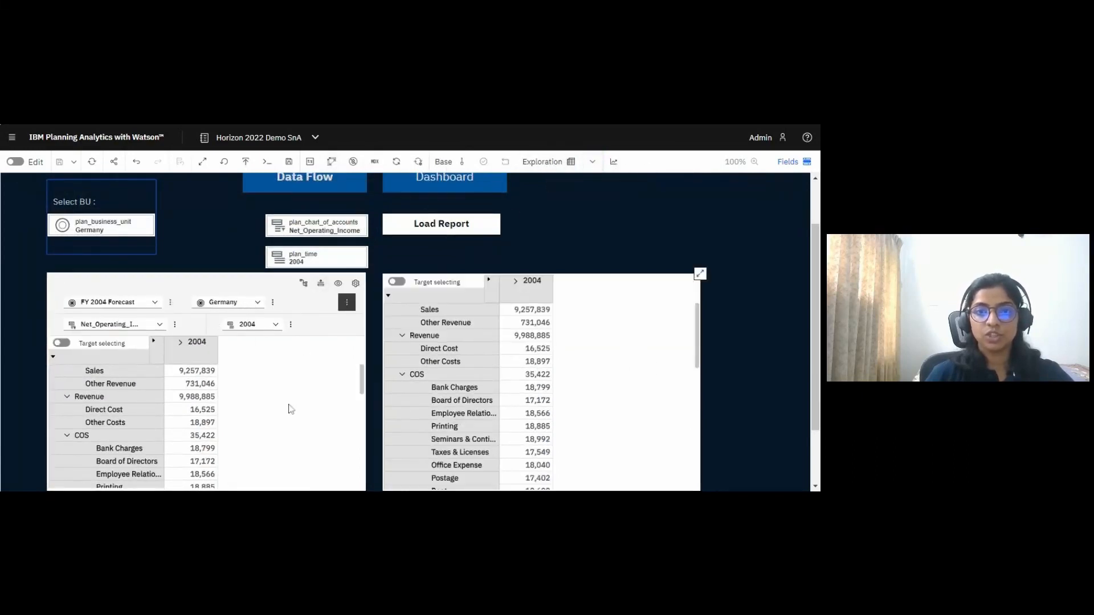
click(593, 165)
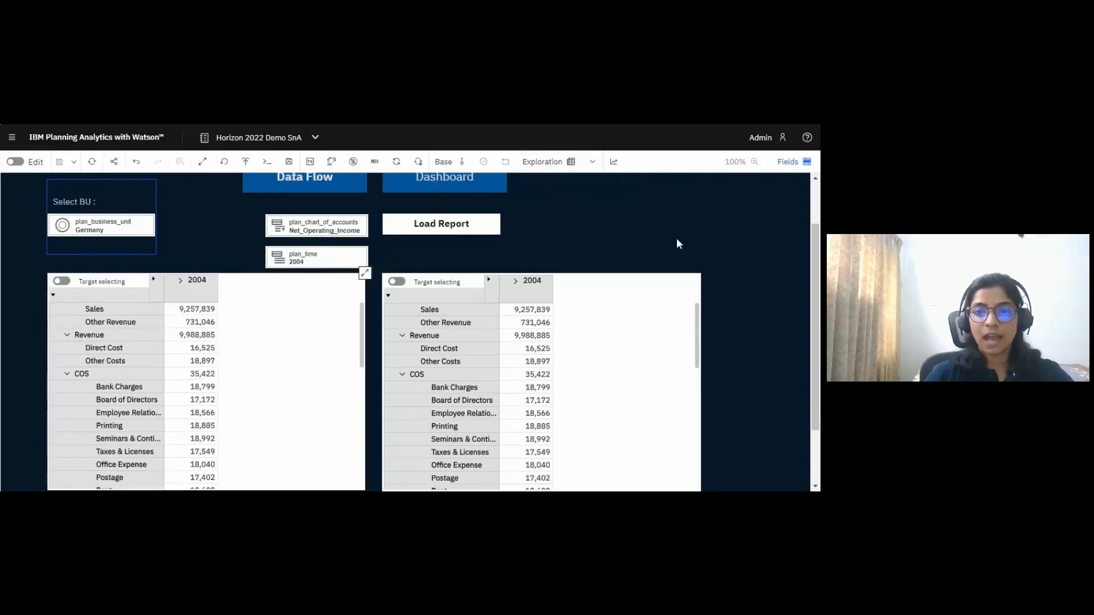
scroll(787, 262, up, 2)
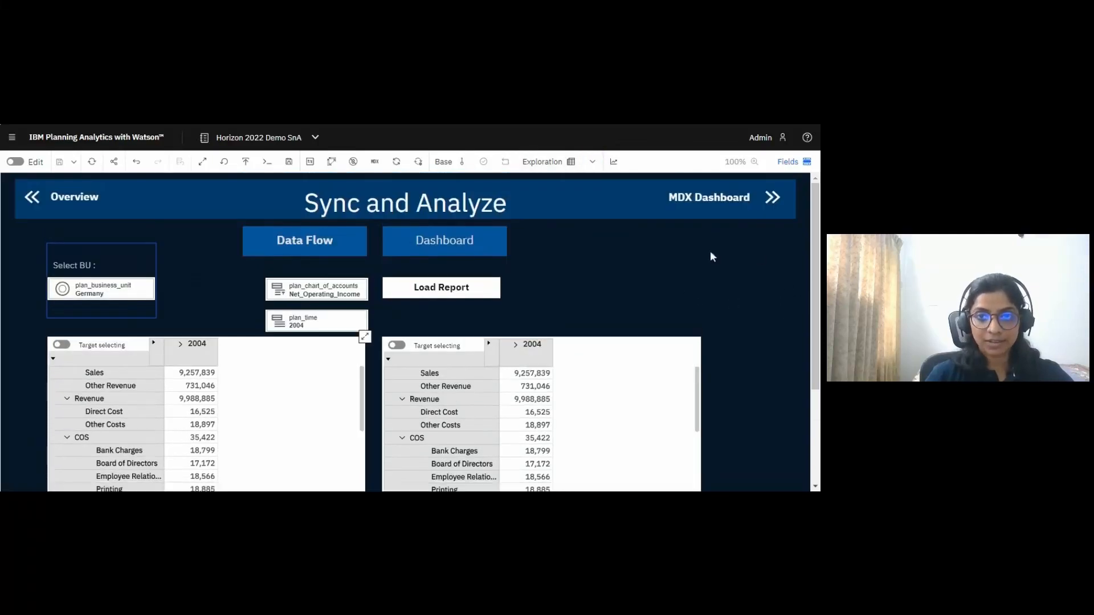
Step: Open the Dashboard view and check the overview selections of the department table, hiding the overview when done
click(440, 251)
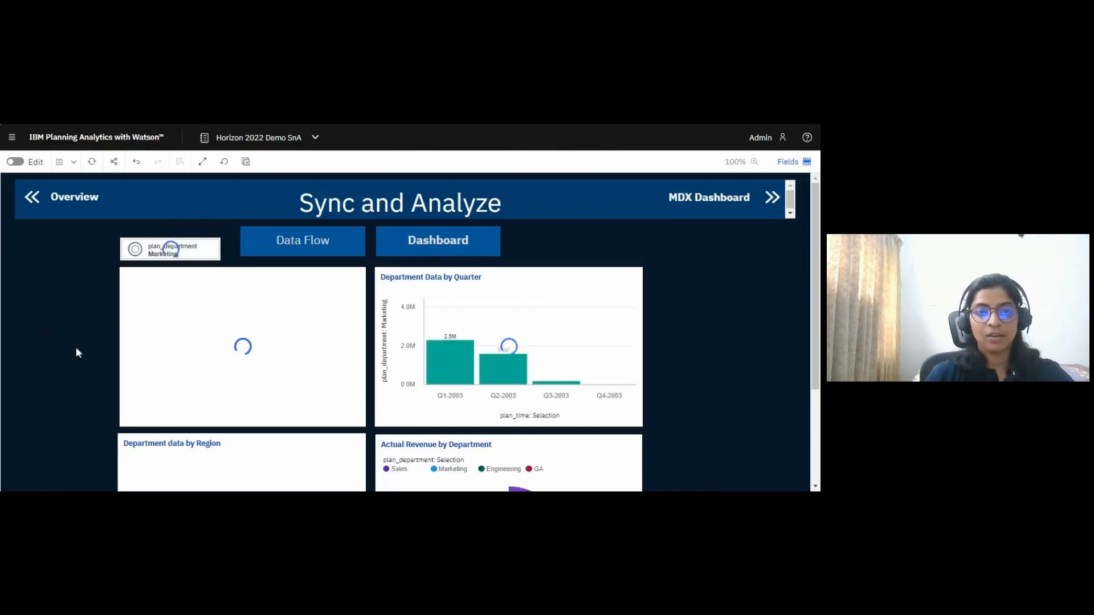
click(277, 390)
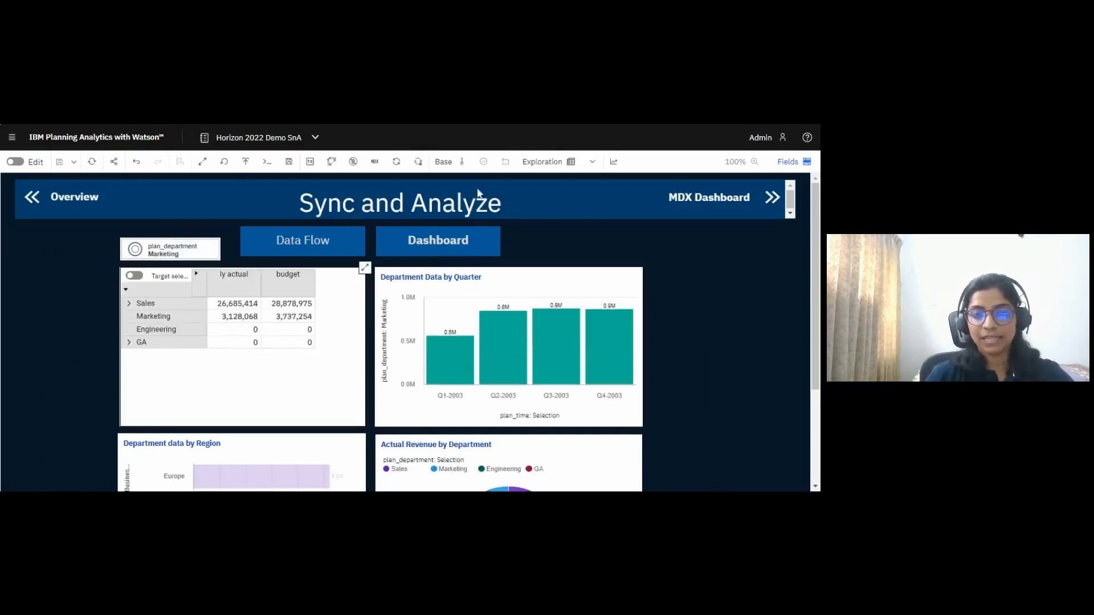
click(593, 162)
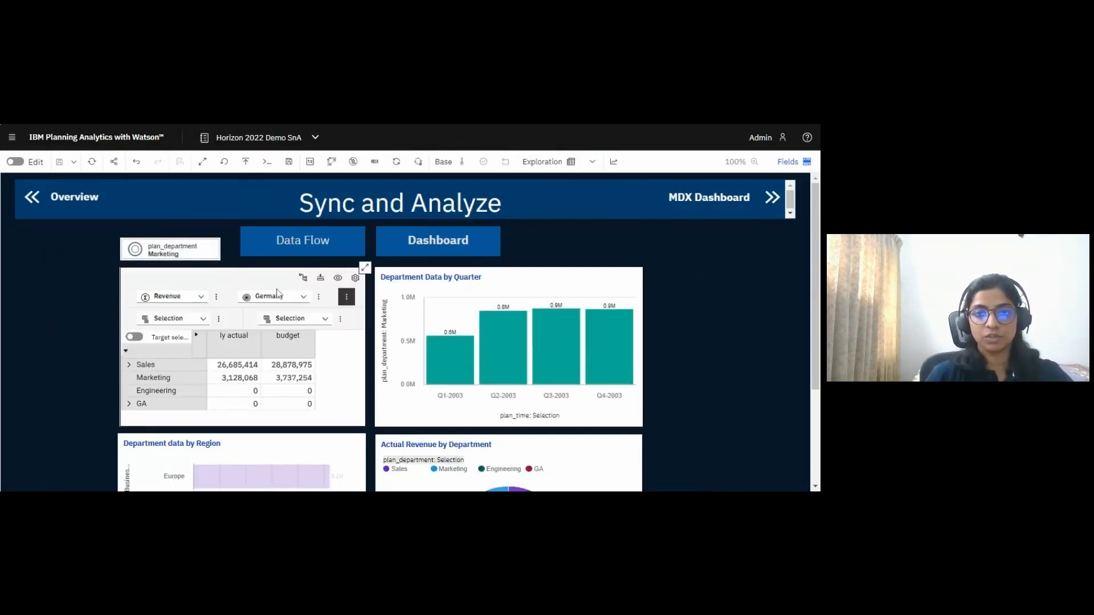
click(592, 163)
Step: Return to the Data Flow view and review the Load Report parameters, closing them without running the process
click(314, 245)
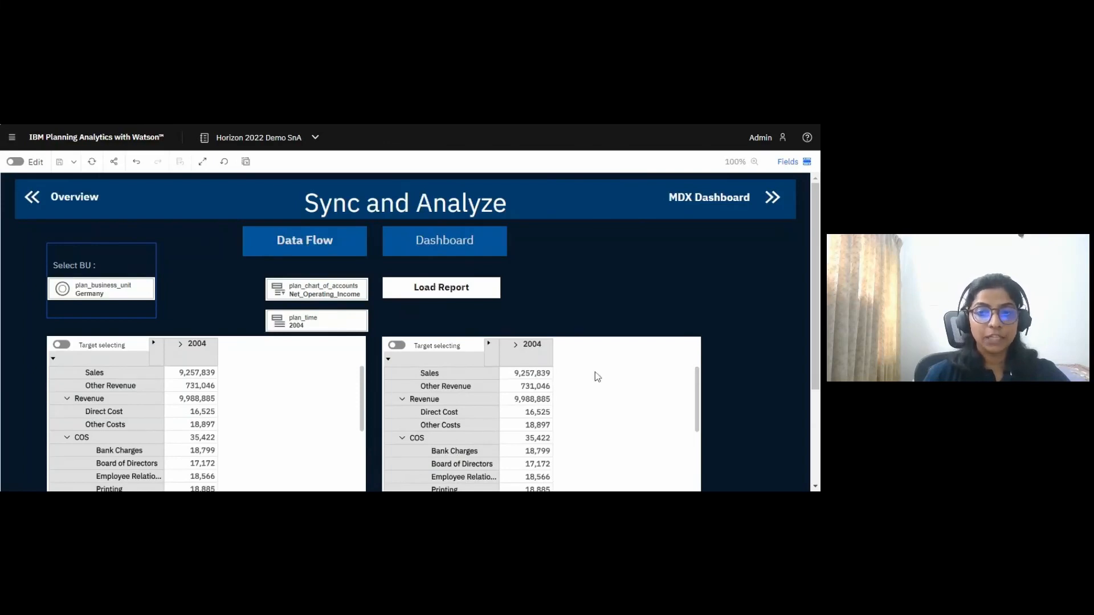
click(435, 293)
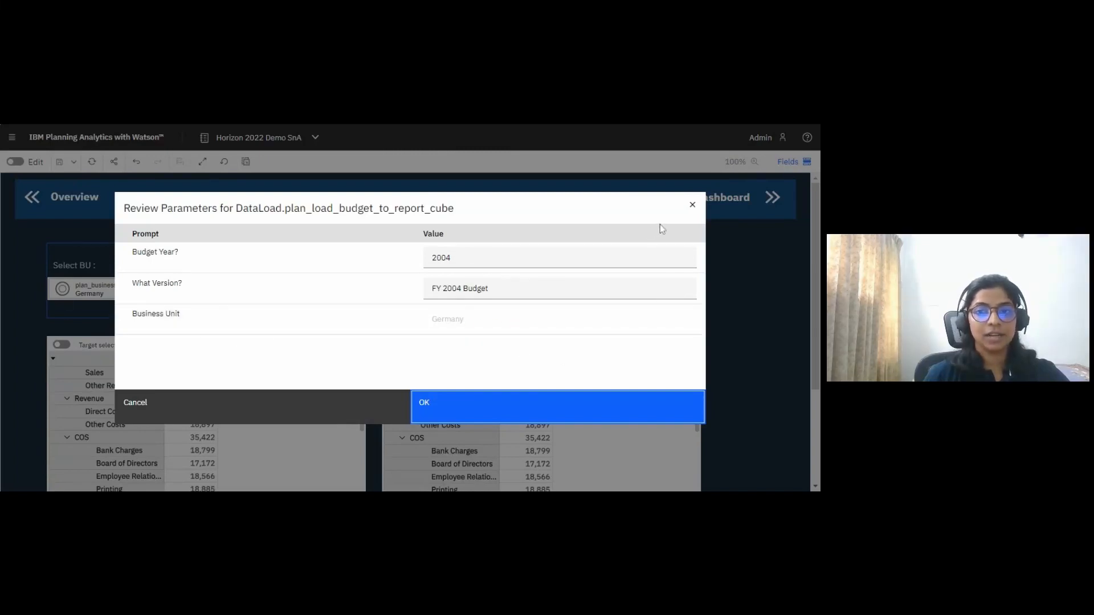
click(693, 205)
Step: Set the business unit to UK and review the Load Report parameters without running the process
click(113, 293)
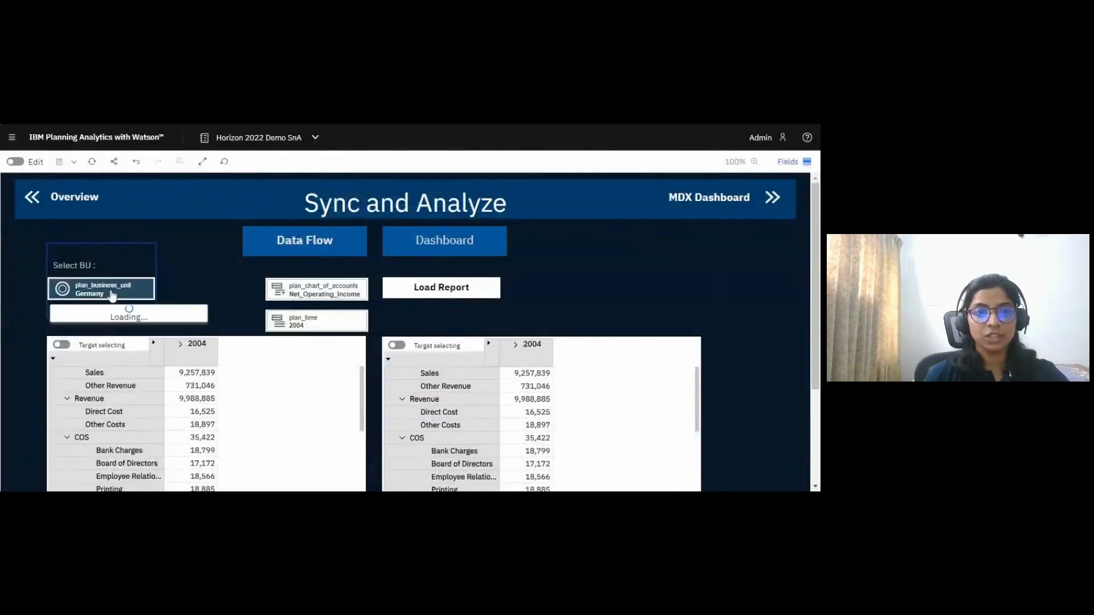
click(114, 358)
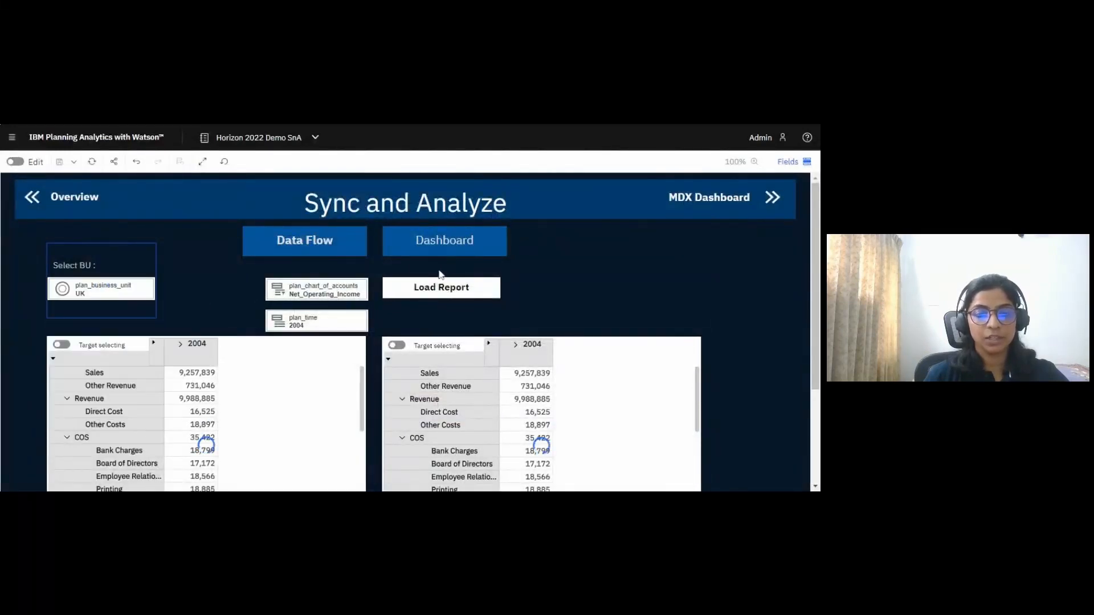
click(441, 287)
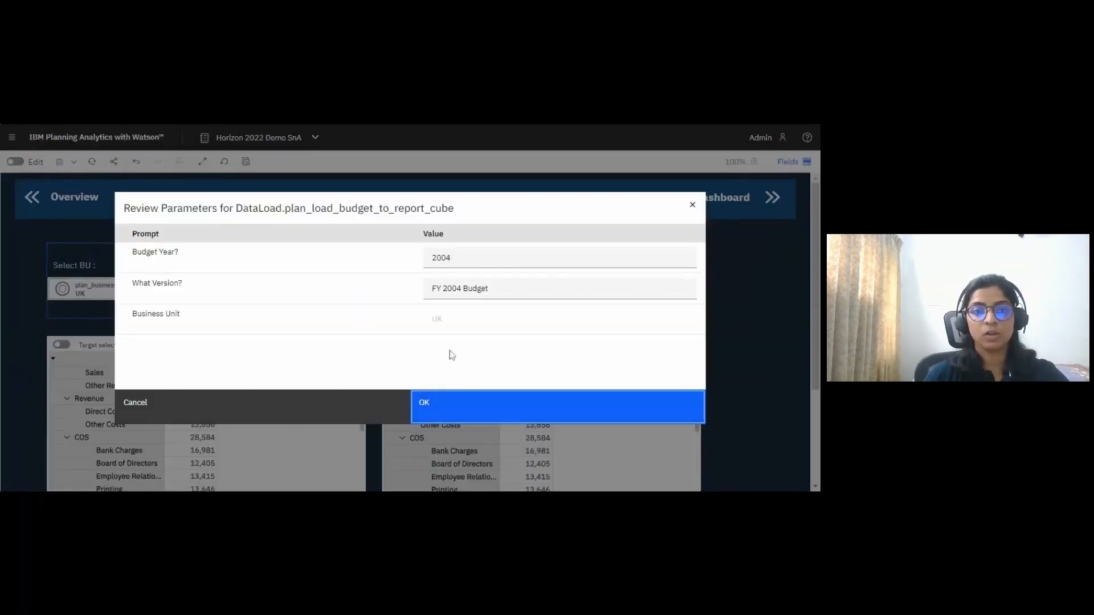
click(691, 212)
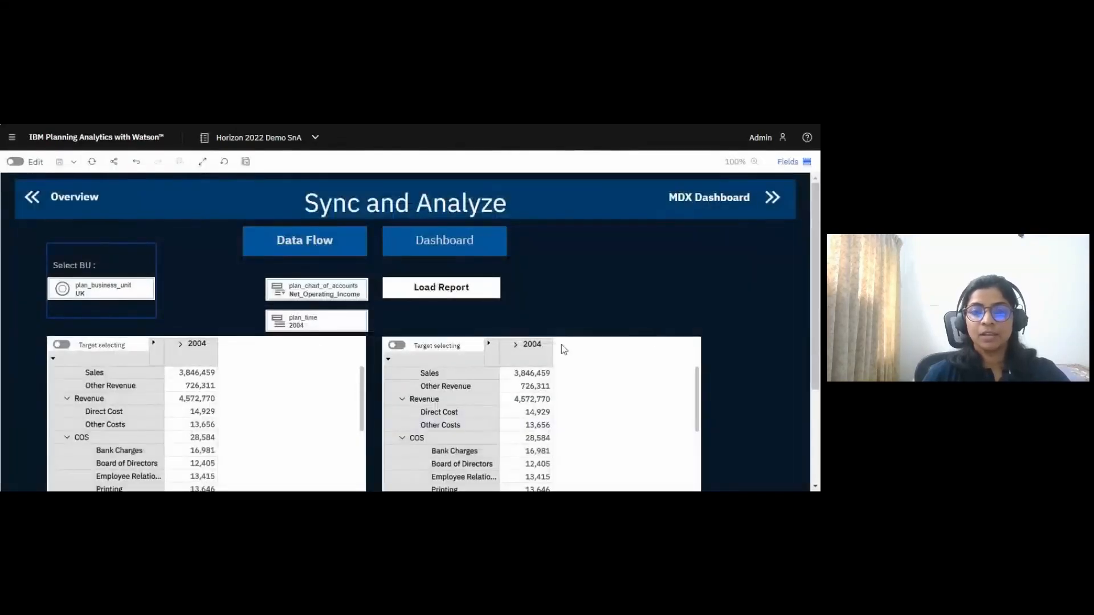
Step: Open the Dashboard view and examine its department table, quarterly chart, regional chart and actual revenue pie chart
click(439, 246)
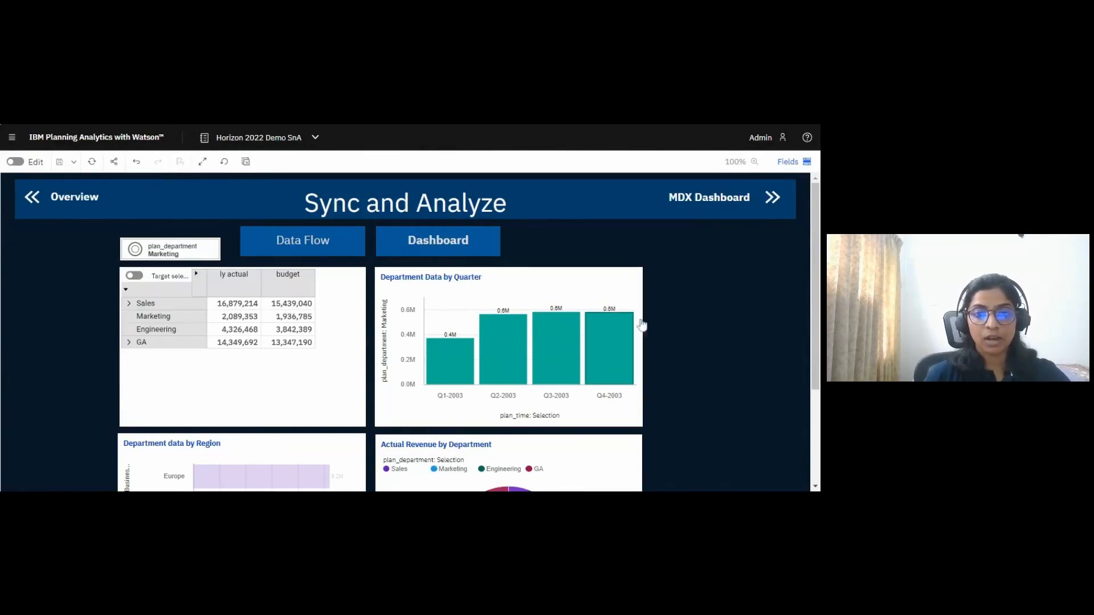
drag(816, 299, 817, 329)
scroll(816, 329, down, 2)
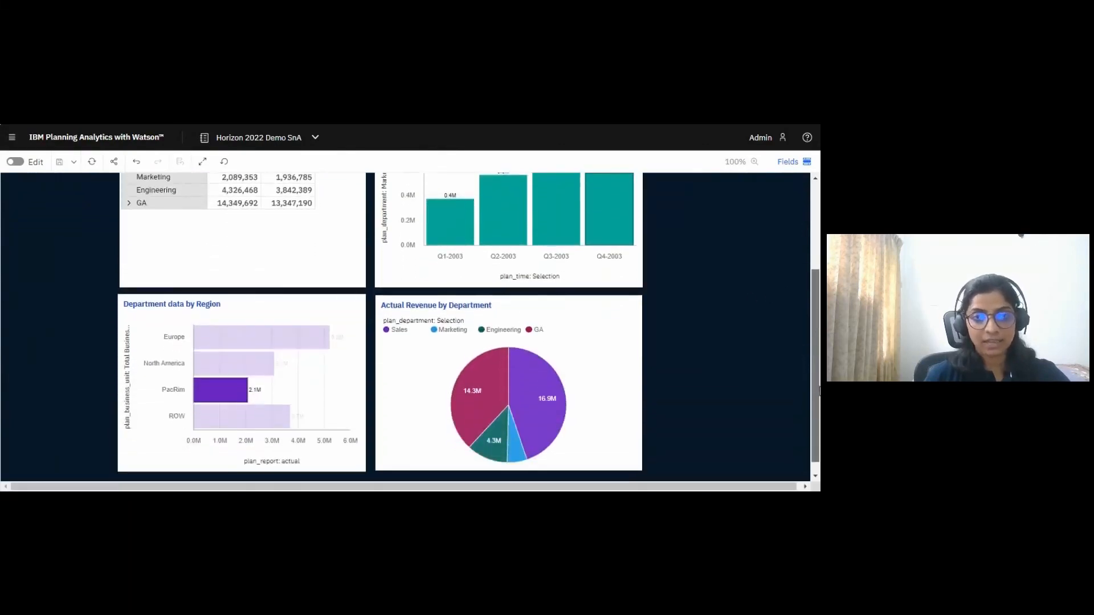
scroll(647, 342, up, 3)
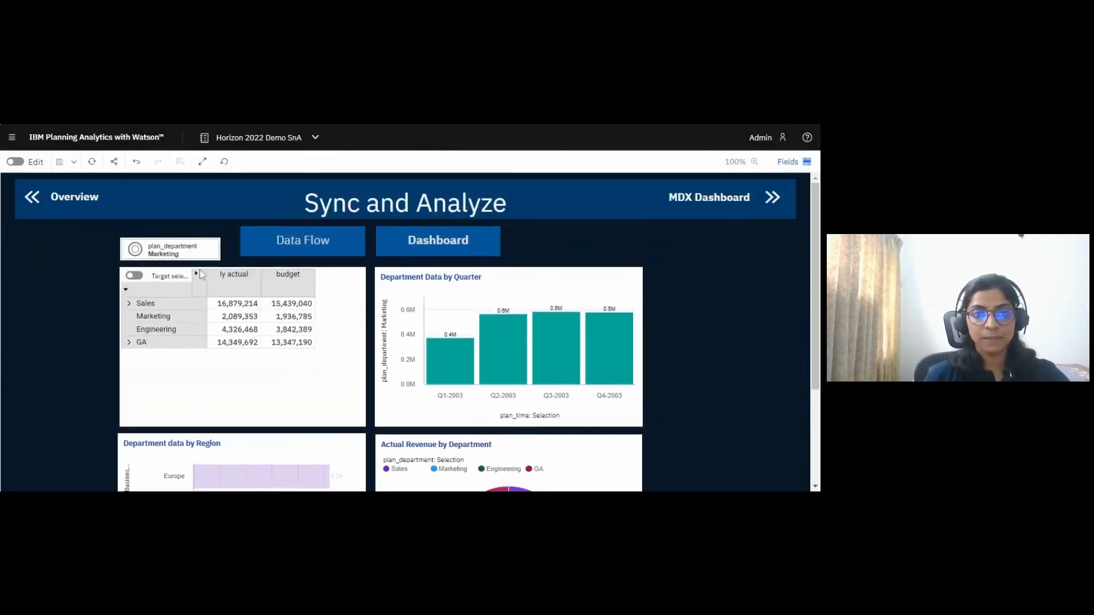
click(295, 376)
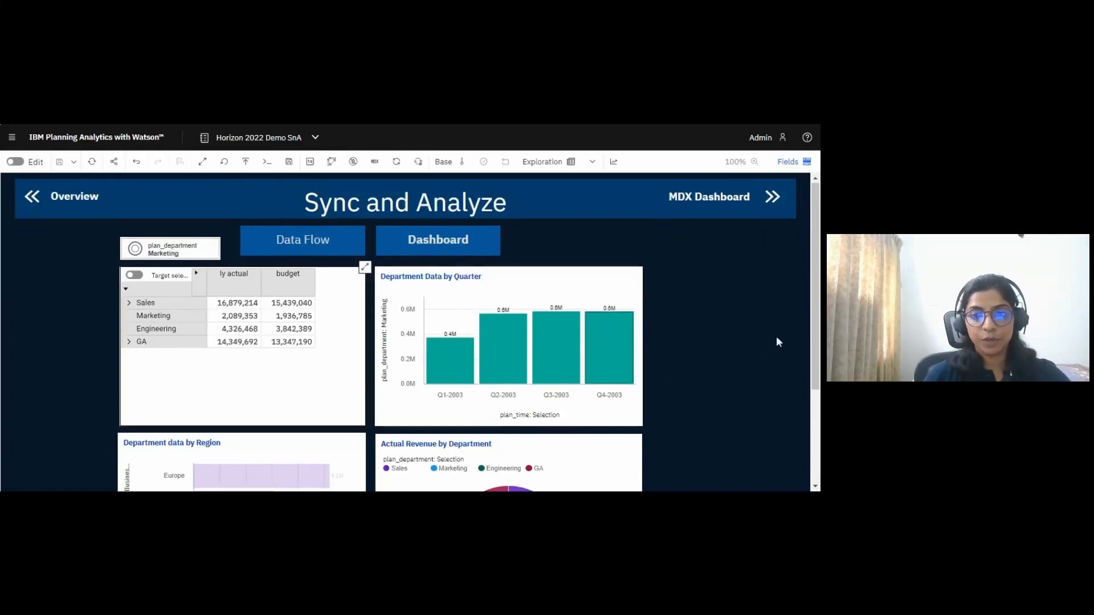
scroll(776, 341, down, 2)
click(600, 382)
scroll(701, 347, up, 1)
click(702, 349)
scroll(700, 343, up, 1)
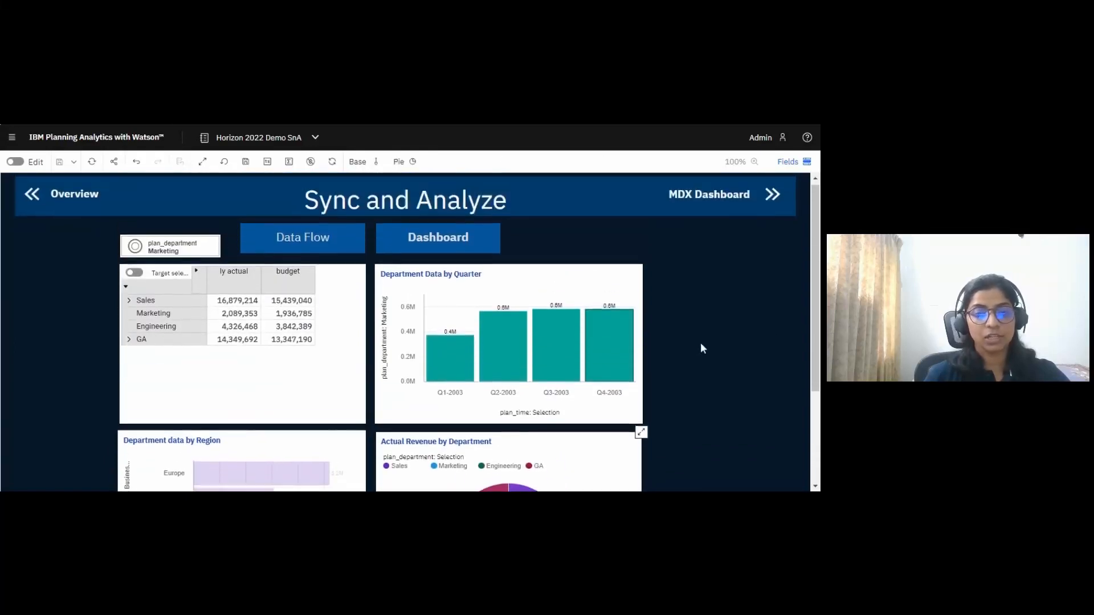
Step: Change the plan_department selector to Direct and look over the dashboard charts
click(162, 255)
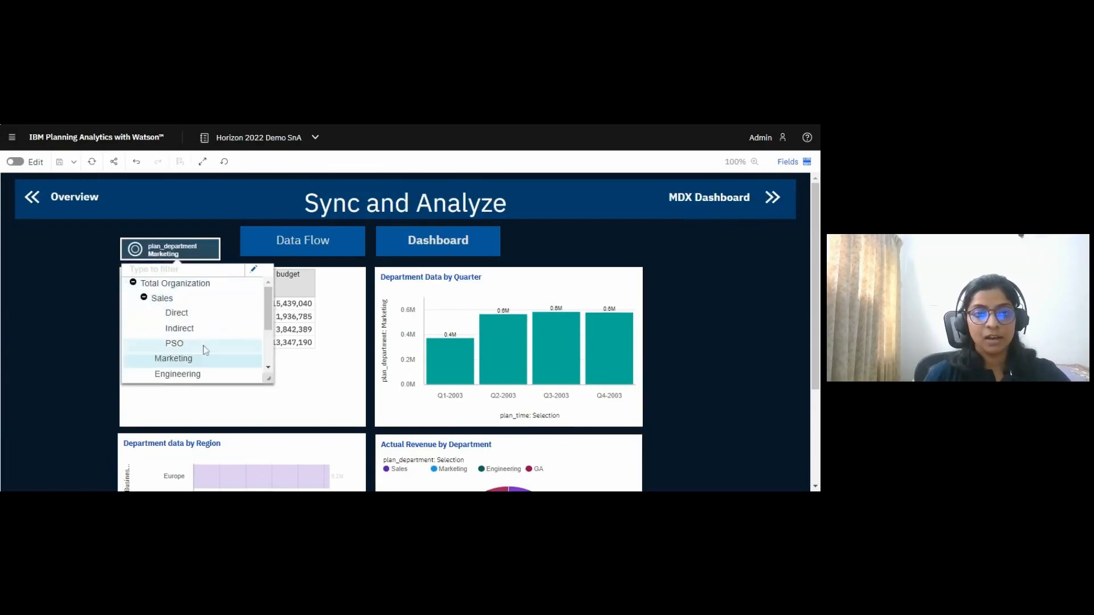
click(178, 313)
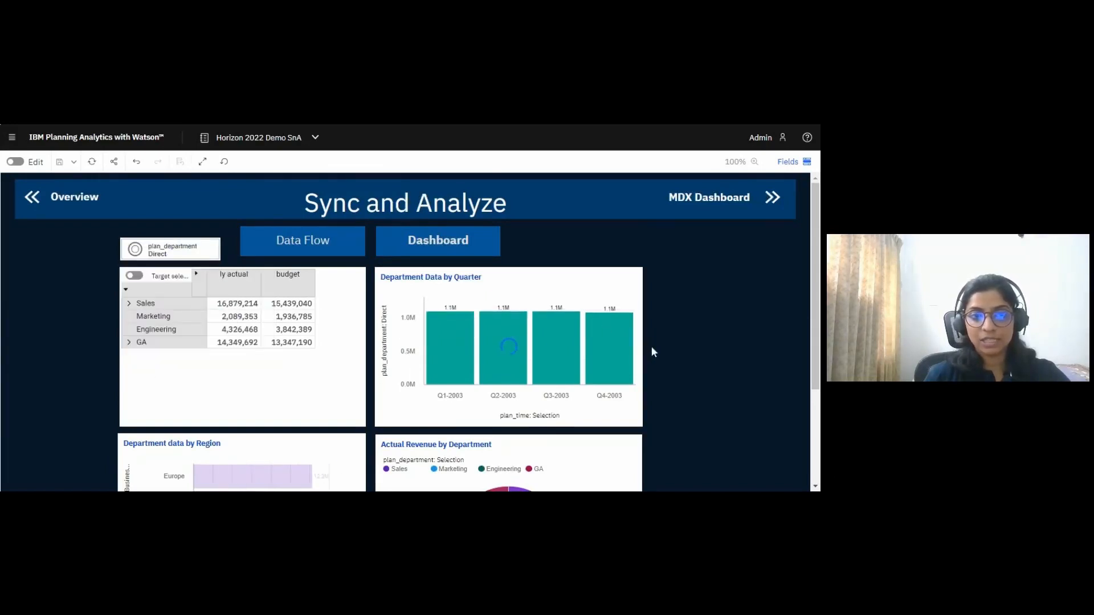
scroll(655, 356, down, 3)
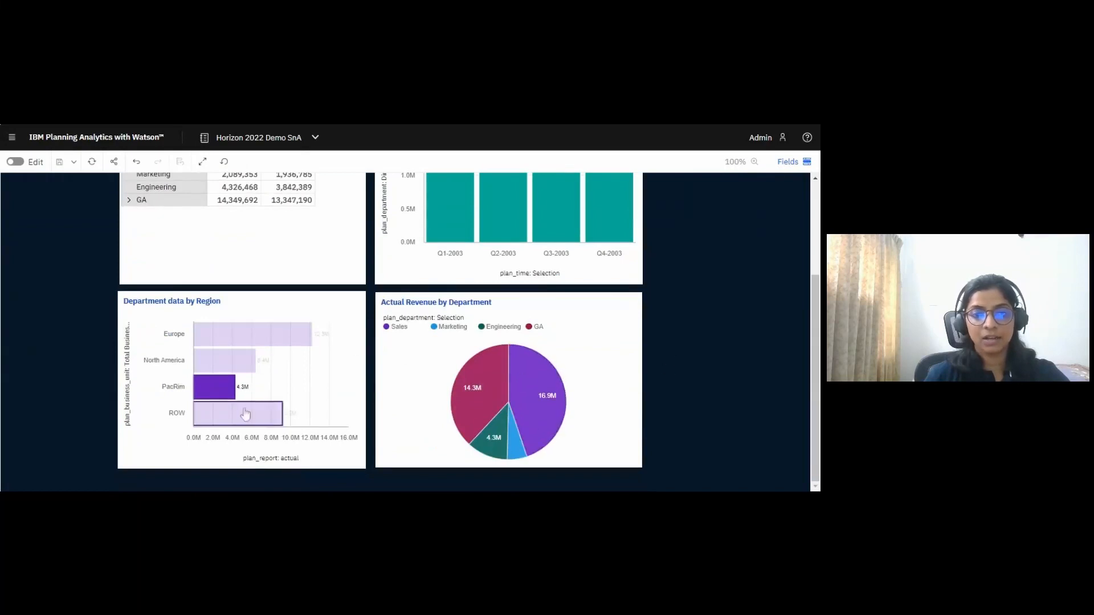
scroll(644, 368, up, 1)
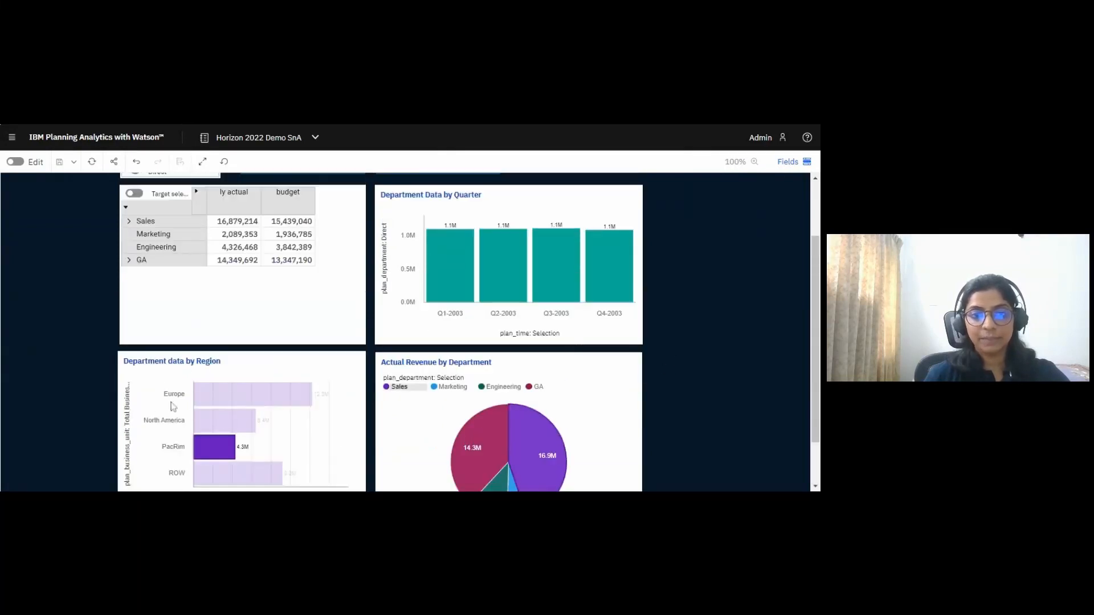
Step: Highlight the North America bar in the regional department chart and the Q1-2003 column in the quarterly chart
click(229, 394)
scroll(655, 366, up, 1)
scroll(654, 366, up, 2)
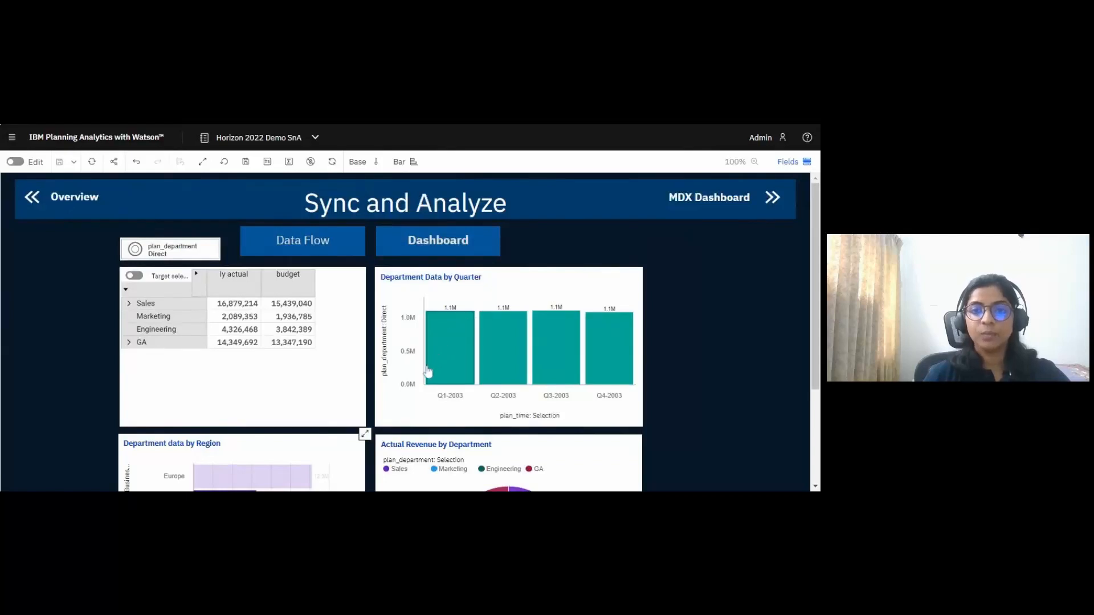
click(438, 348)
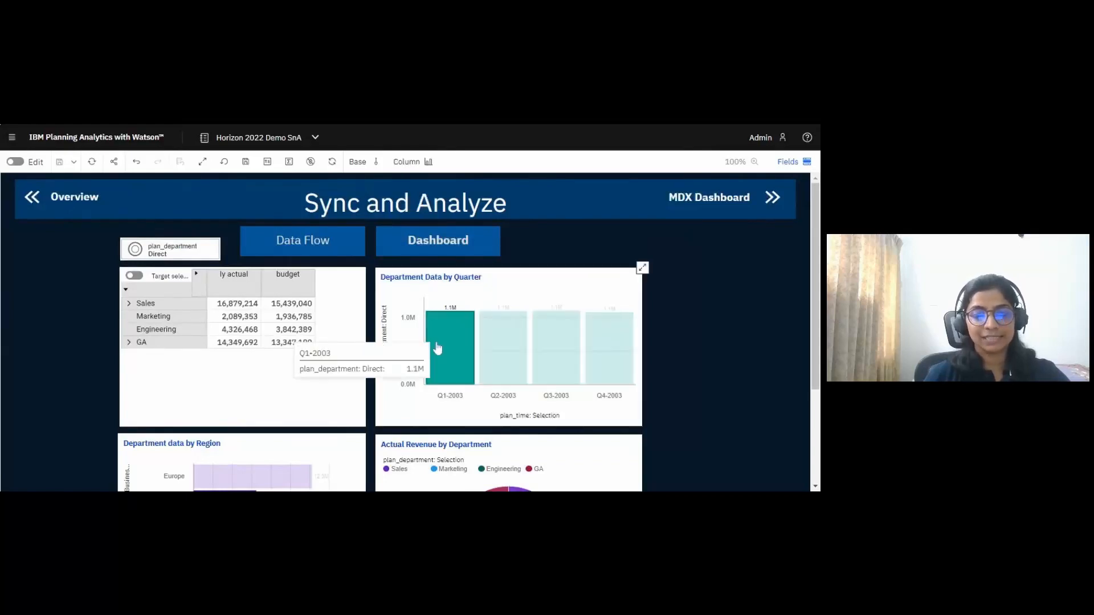
click(720, 318)
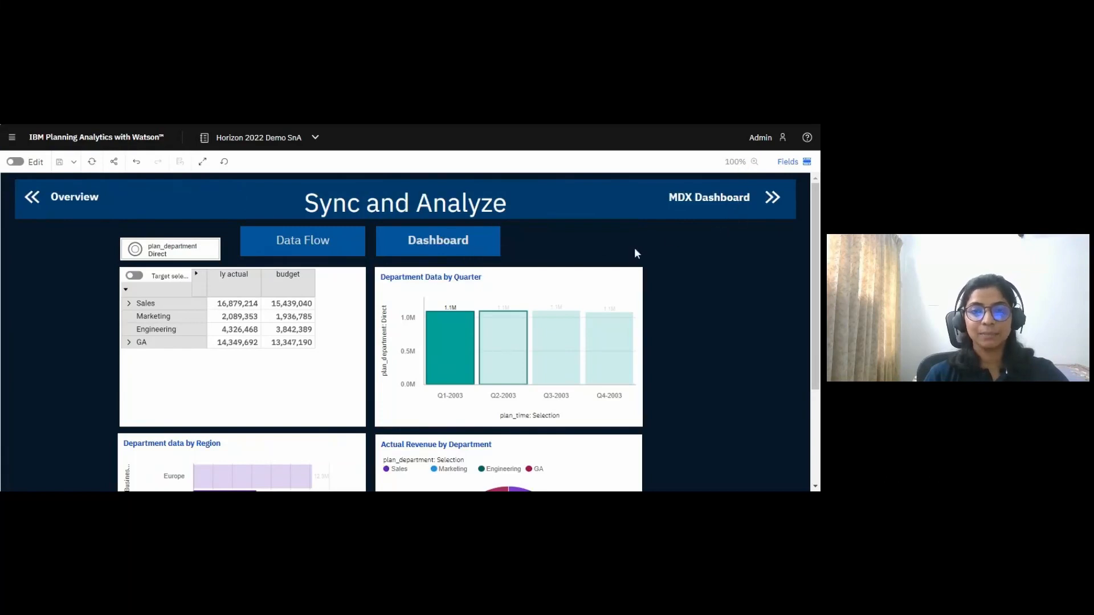
Step: Go to the MDX Dashboard and view the MDX statement behind the Europe business unit table, closing it without changes
click(701, 199)
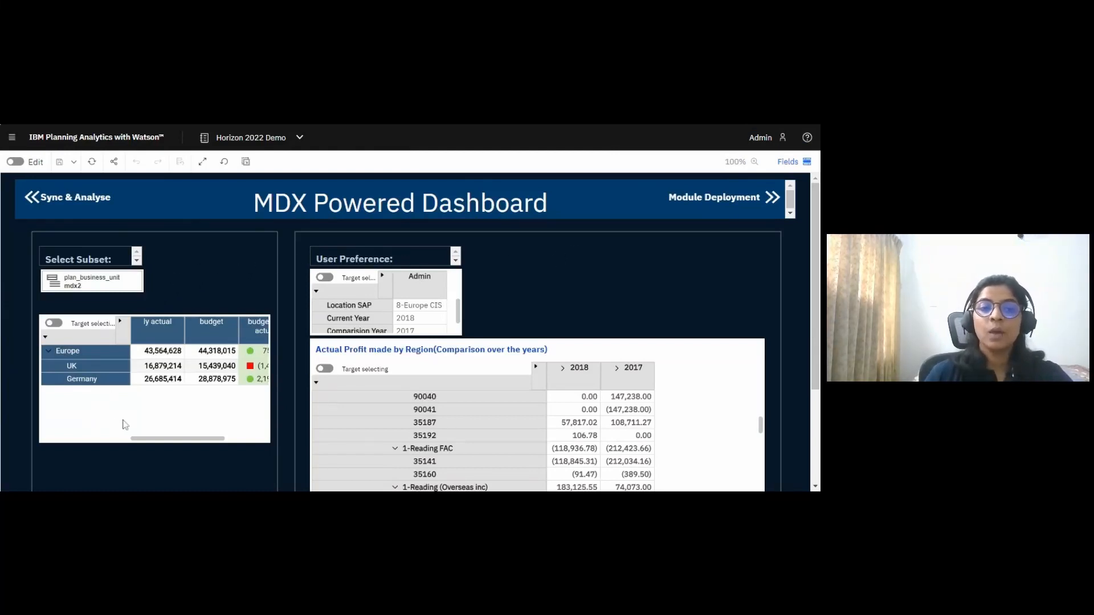
click(194, 422)
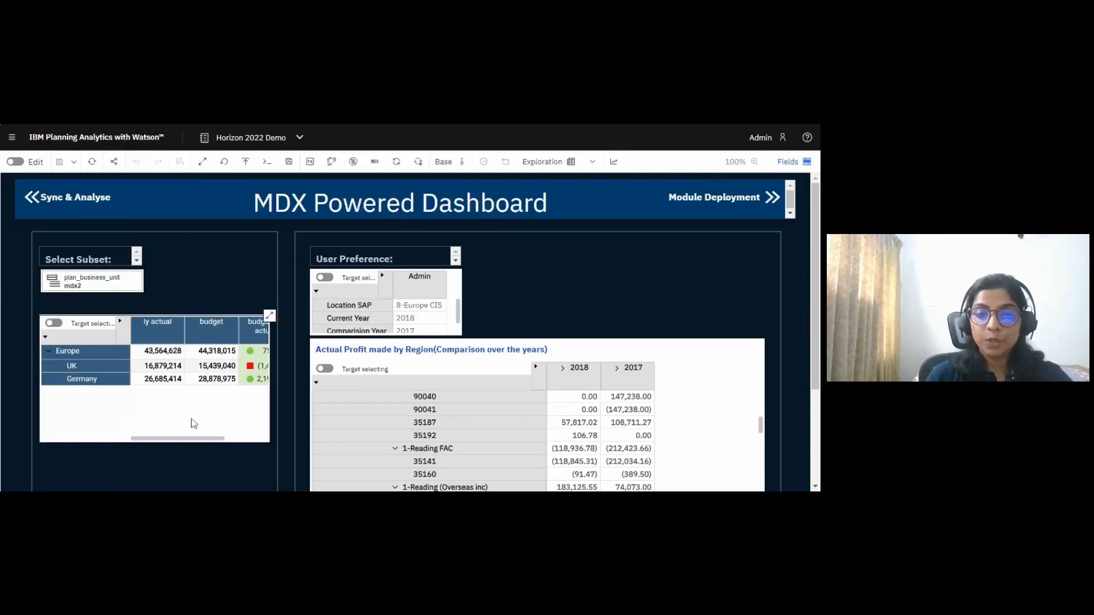
click(376, 163)
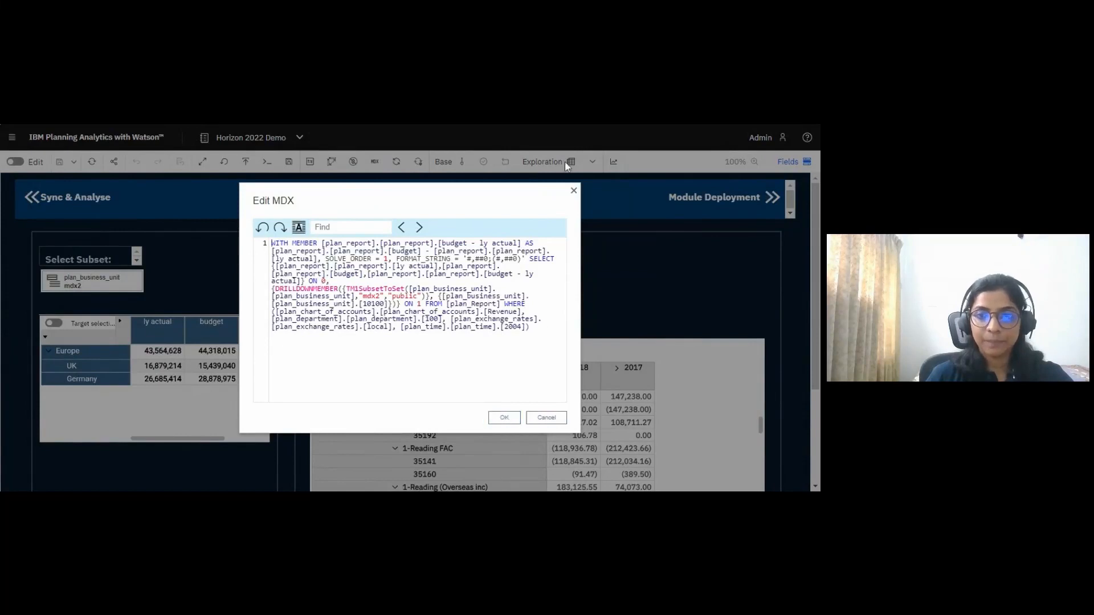
click(573, 193)
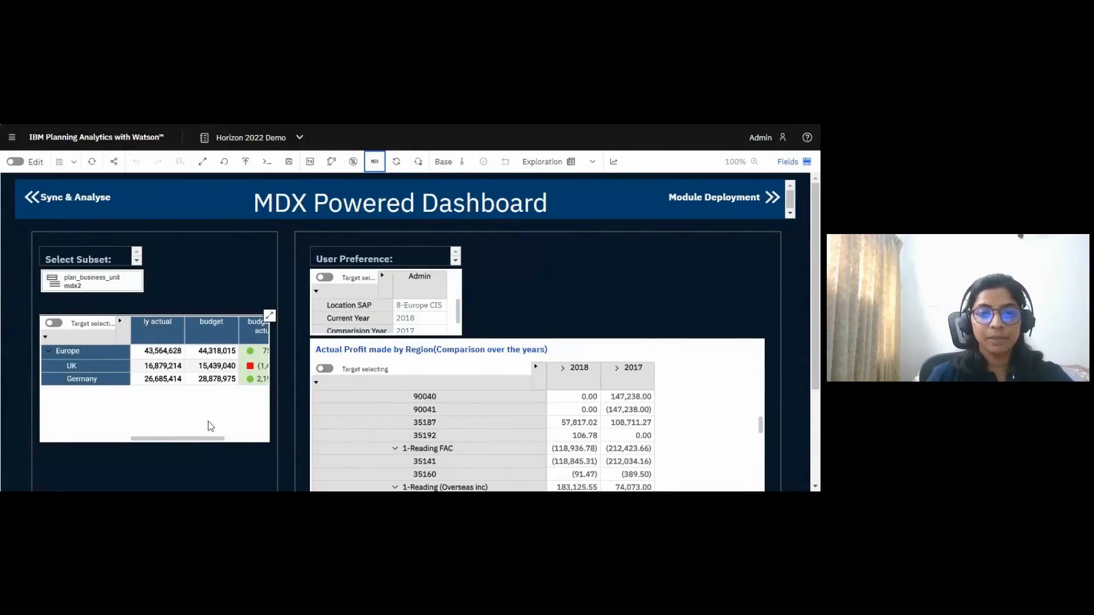
Step: Maximize the Europe business unit table, change the subset in its MDX statement from mdx2 to mdx1, and restore the table's size
click(270, 315)
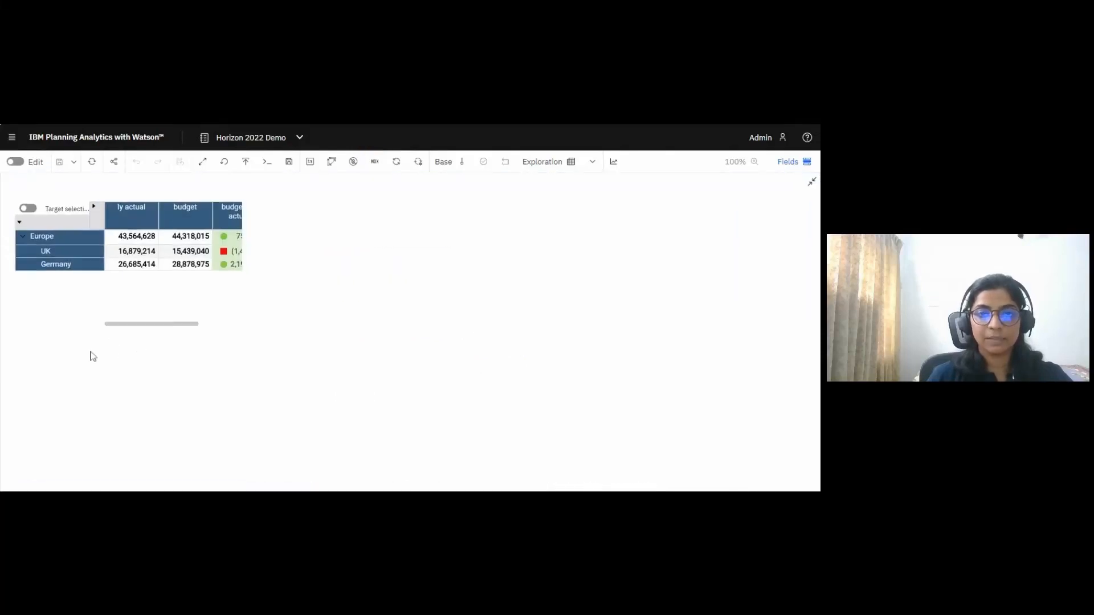
click(375, 162)
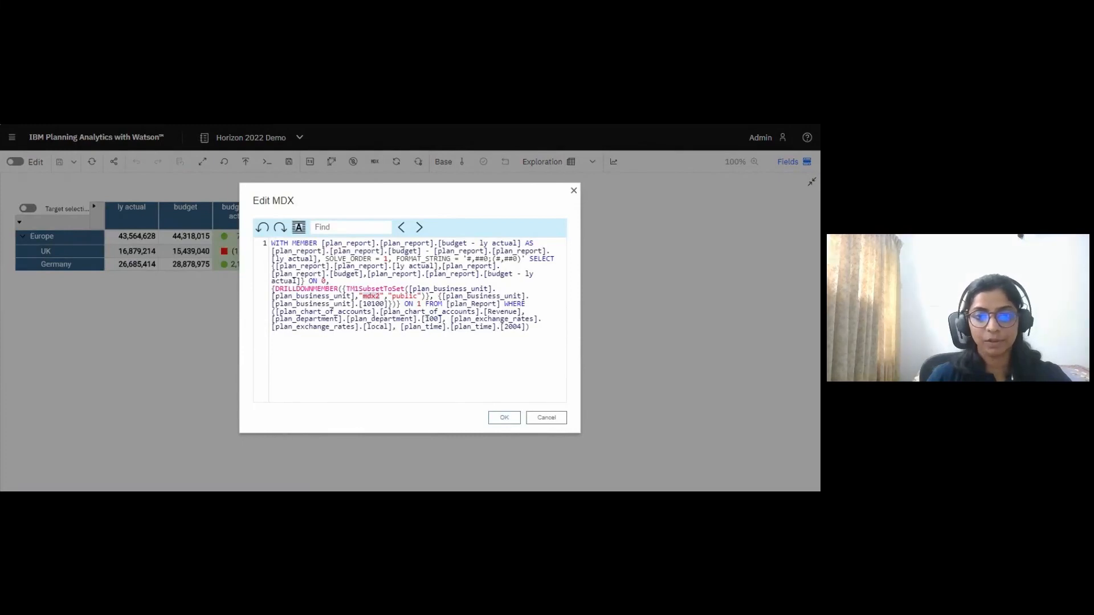
text(mdx1)
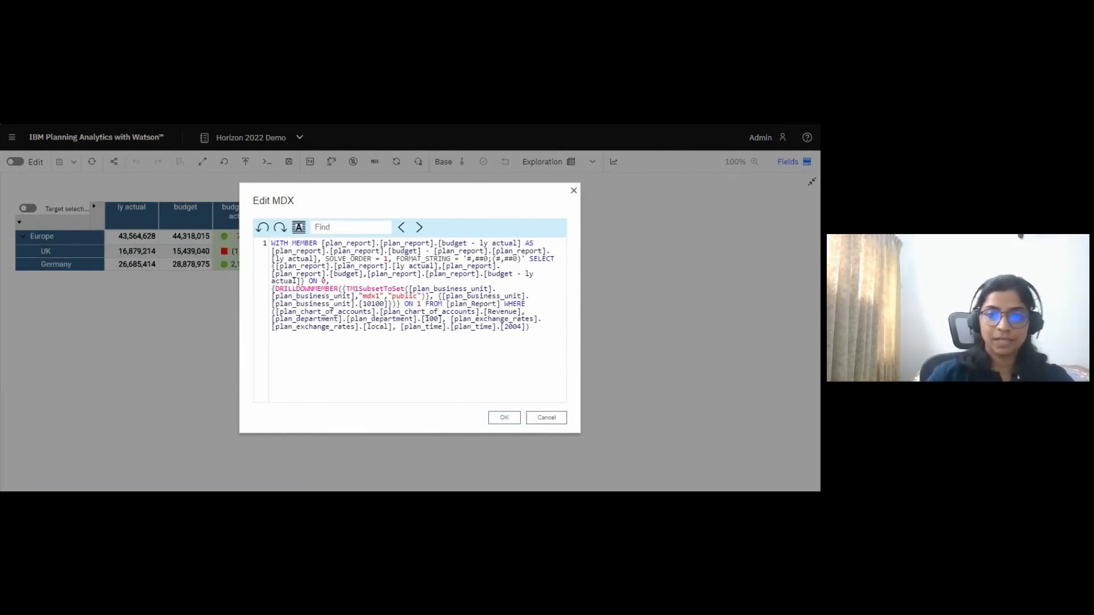
click(504, 418)
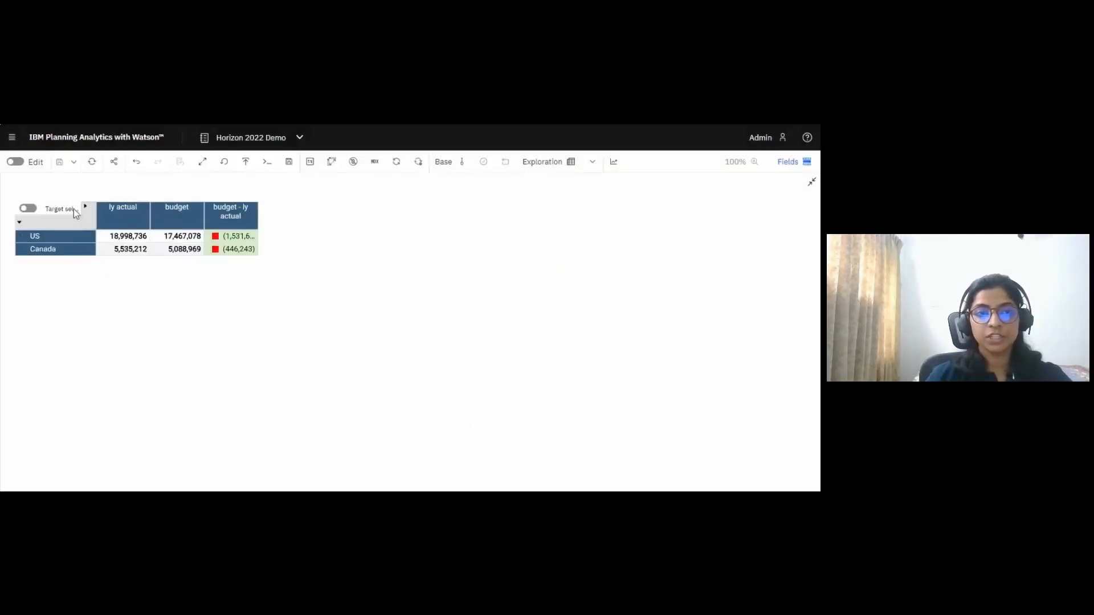
click(811, 181)
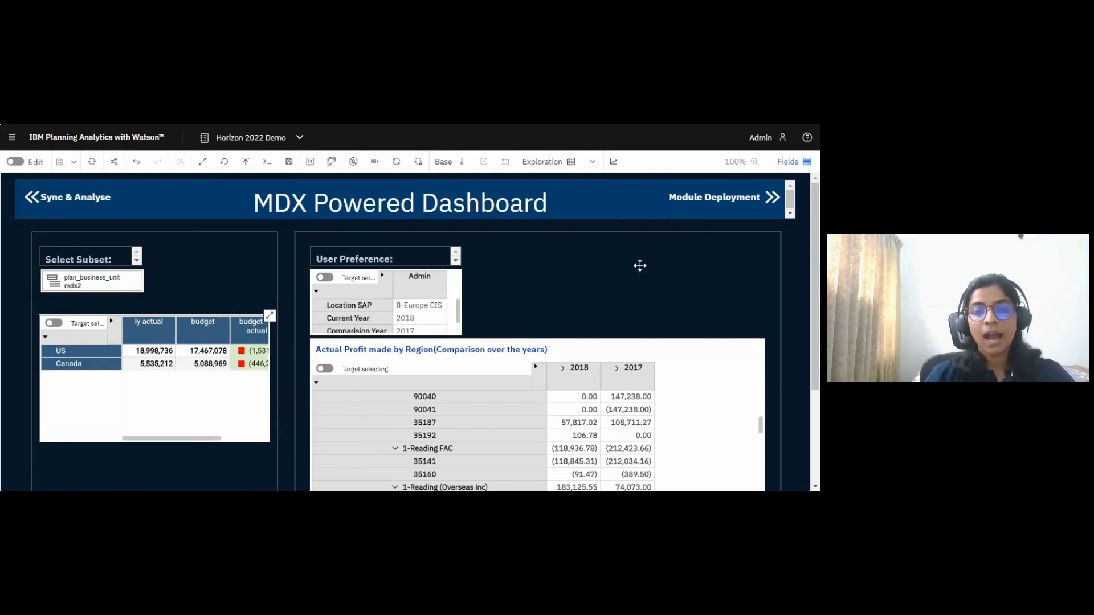
Step: View the MDX statement behind the User Preference table, highlight its STRTOMEMBER USERNAME expression, and close it without changes
scroll(683, 303, down, 1)
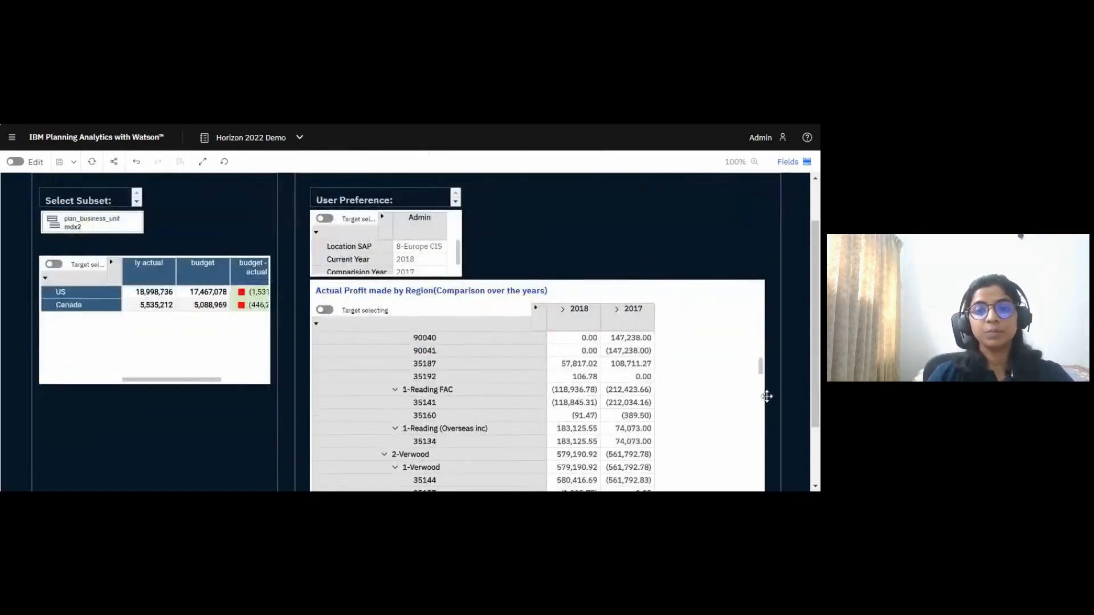
scroll(694, 248, up, 1)
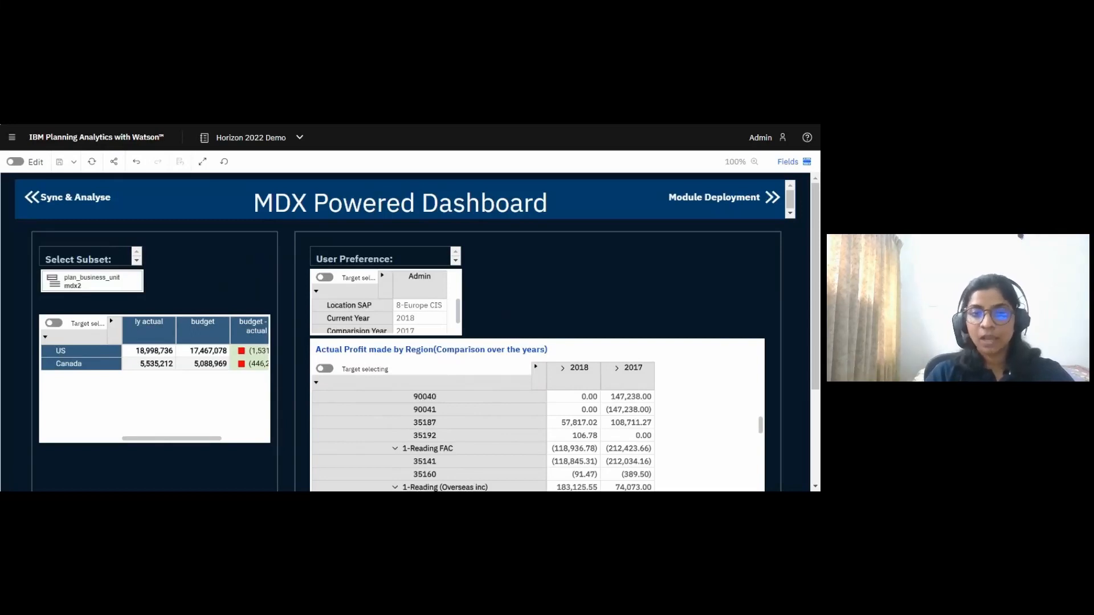
click(456, 292)
click(377, 162)
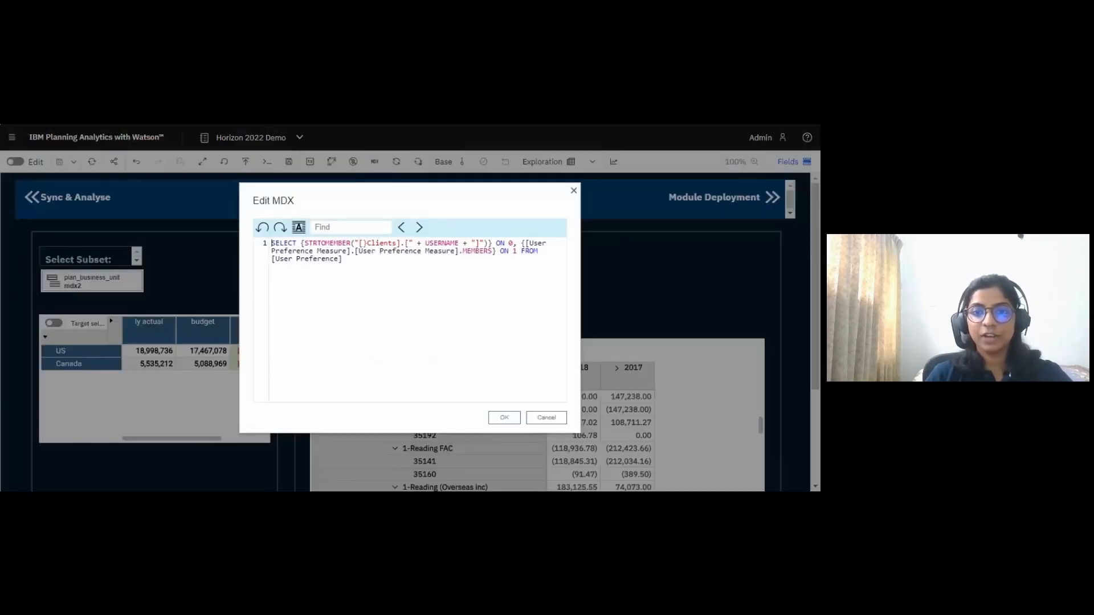
drag(486, 243, 272, 244)
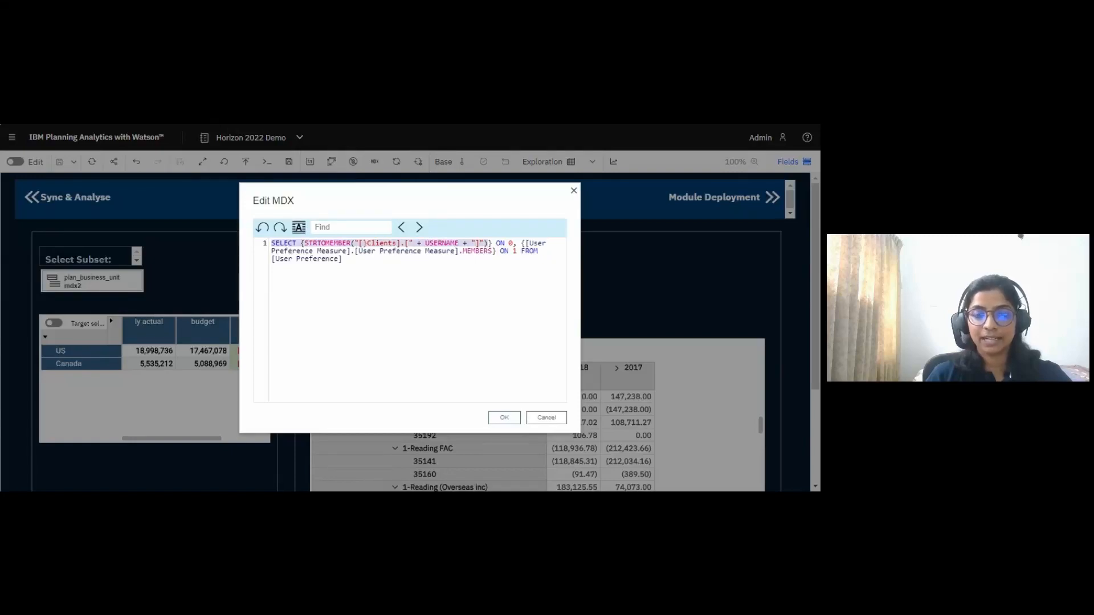
click(554, 418)
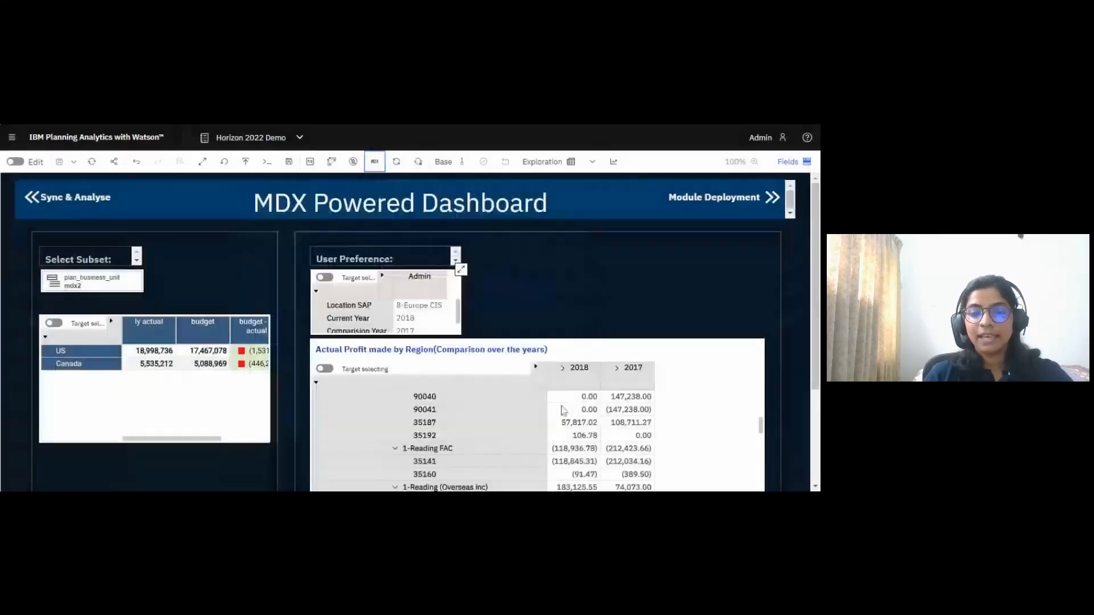
Step: Examine the MDX behind the Actual Profit made by Region table, highlighting its Comparision Year and Location SAP references, and close it unchanged
click(429, 321)
click(429, 331)
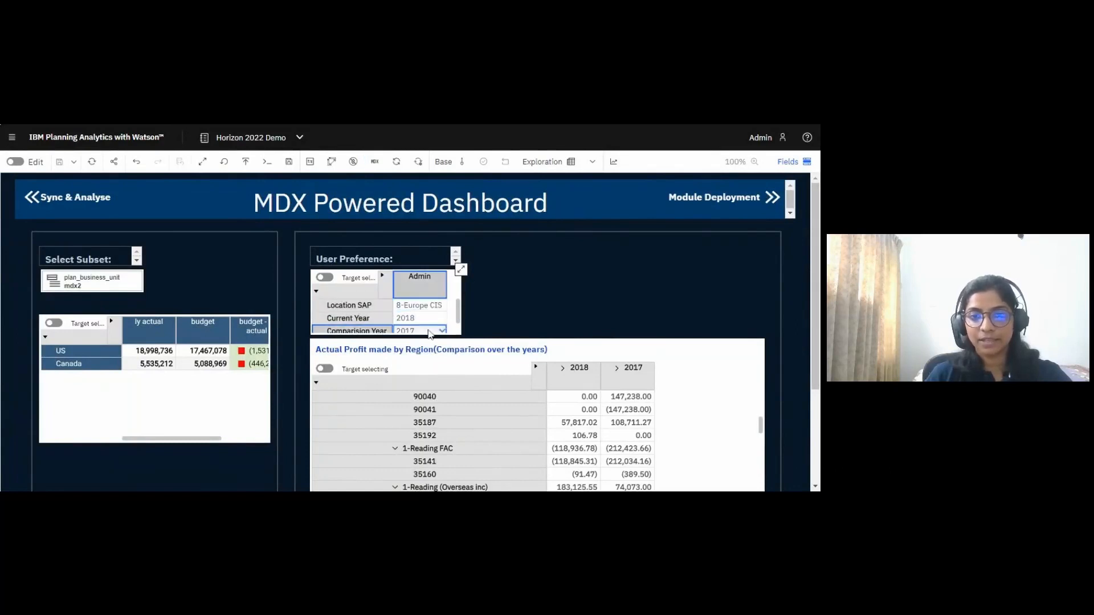
scroll(724, 395, down, 3)
scroll(722, 393, up, 3)
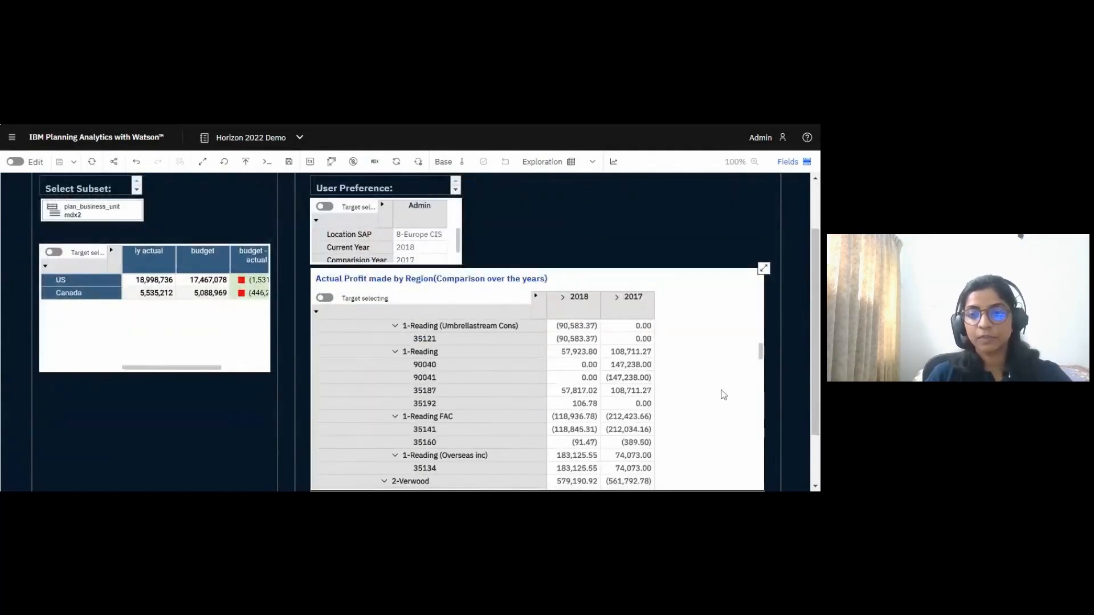
click(375, 164)
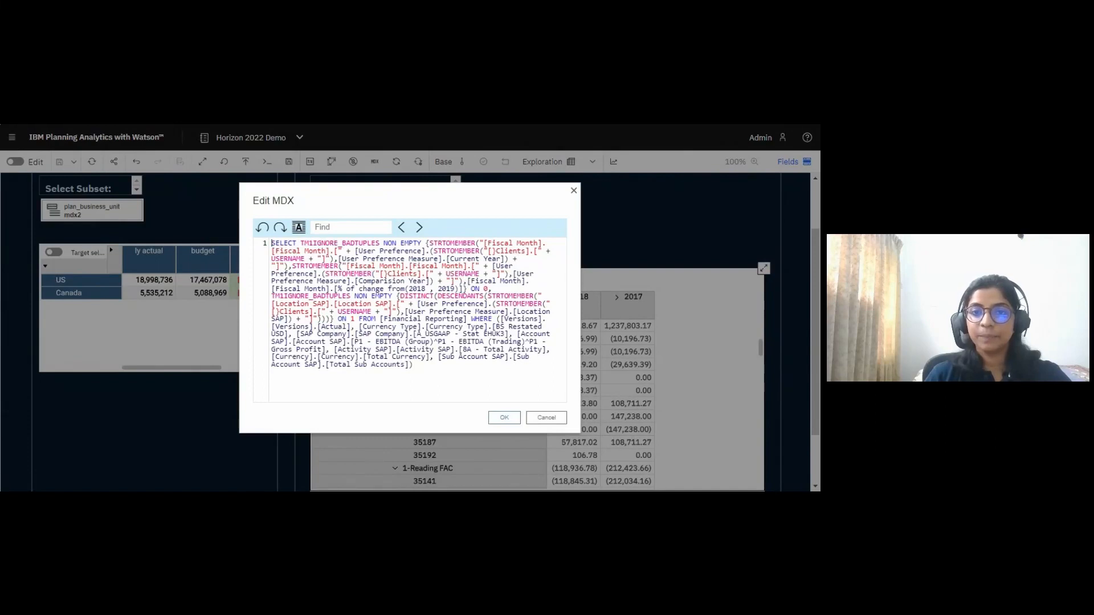
drag(505, 259, 355, 282)
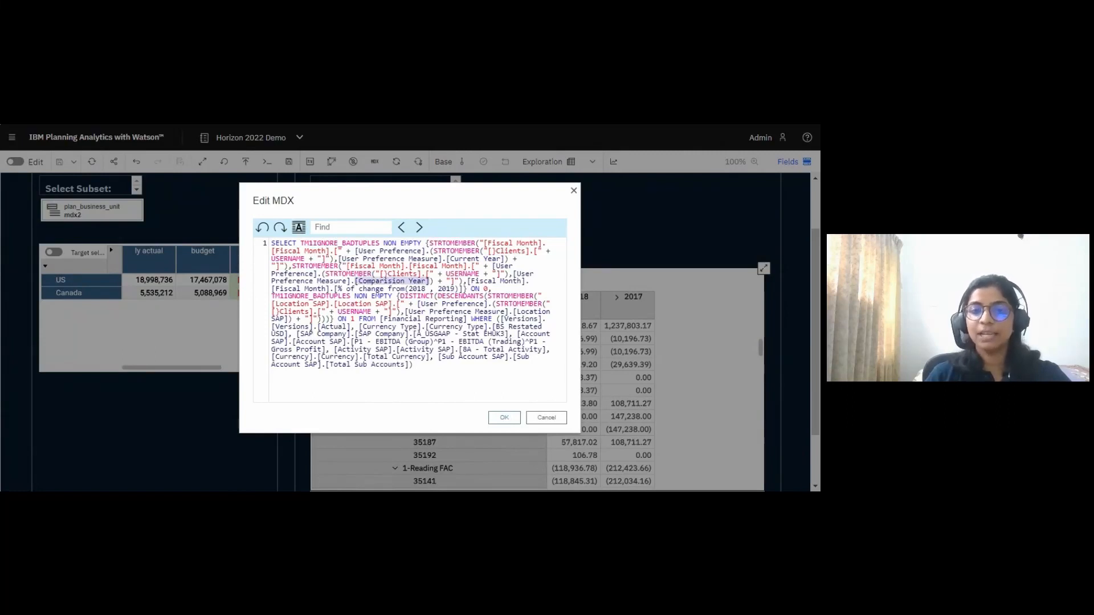
drag(438, 297, 484, 296)
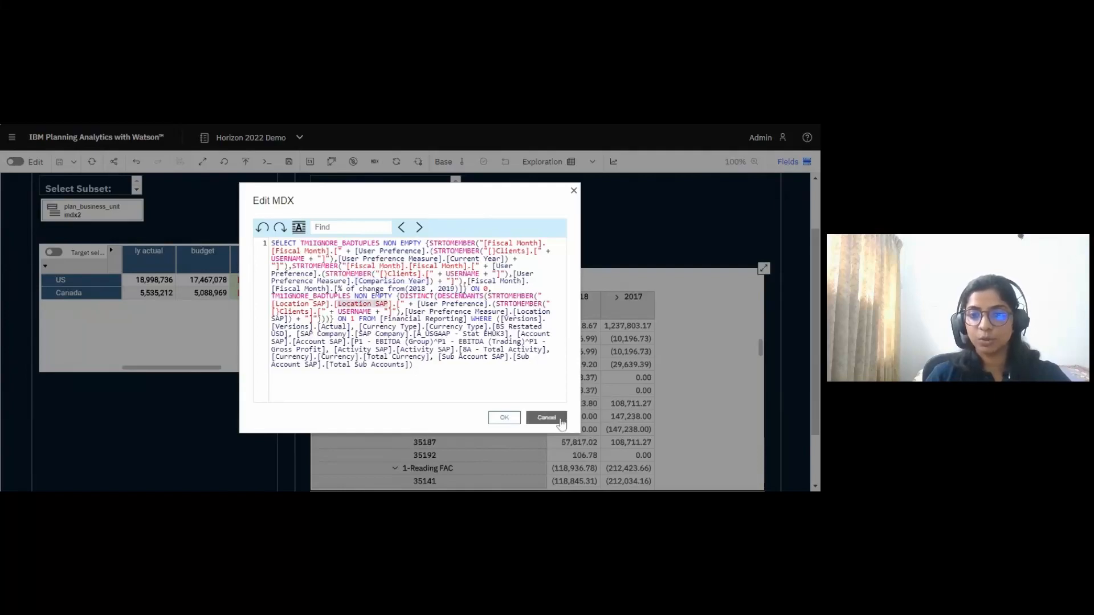
click(559, 418)
Step: Set Location SAP in the User Preference table to 7-UK Continental Shelf
click(435, 241)
click(450, 238)
click(491, 327)
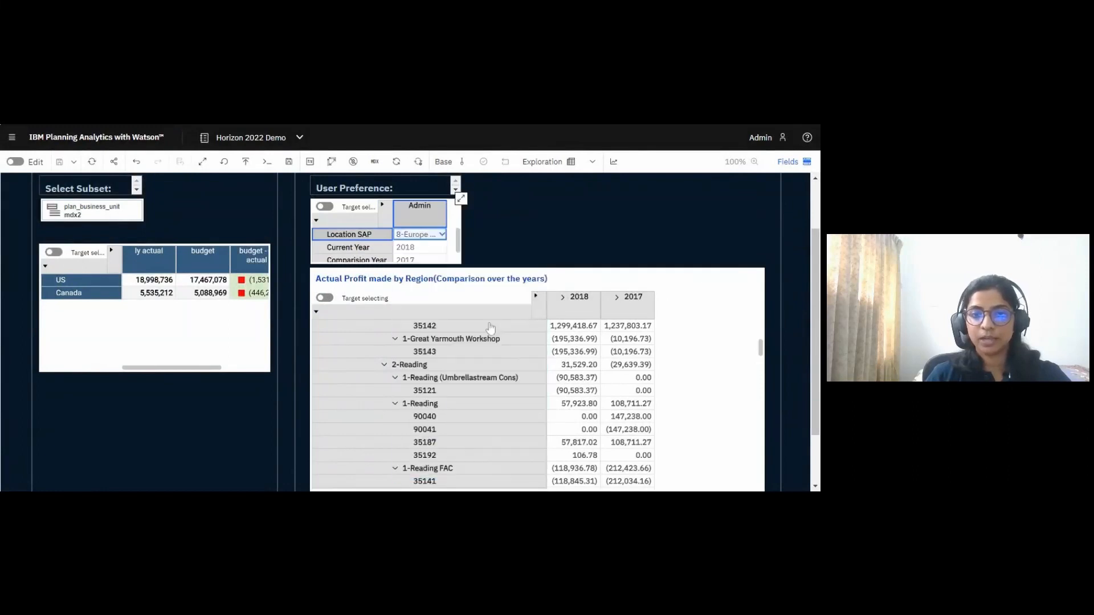
scroll(758, 370, up, 2)
scroll(746, 433, up, 5)
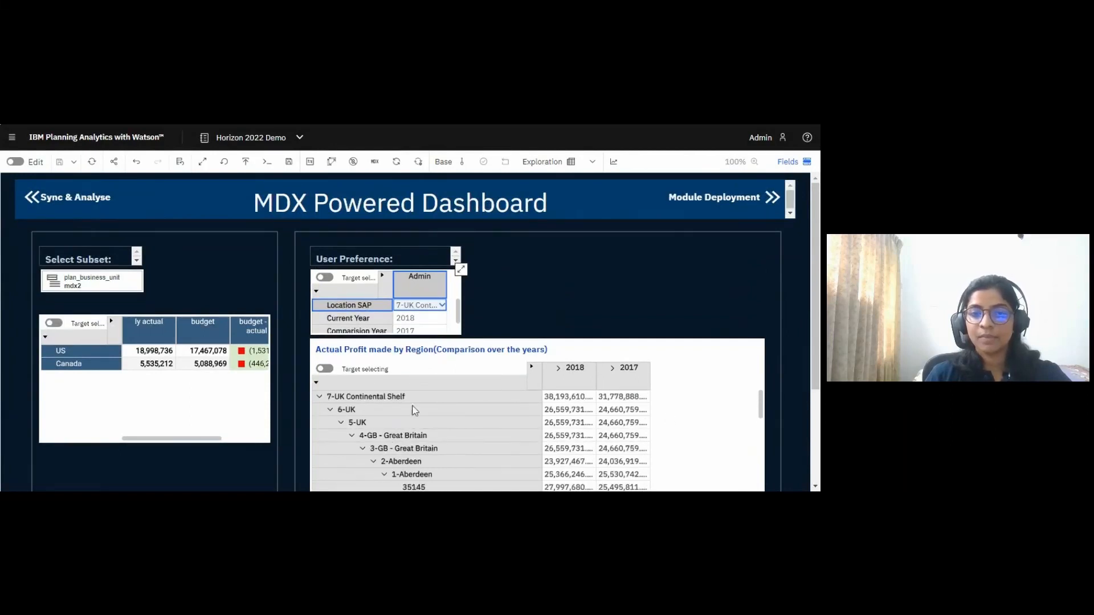
Step: Set Current Year in the User Preference table to 2019
click(436, 321)
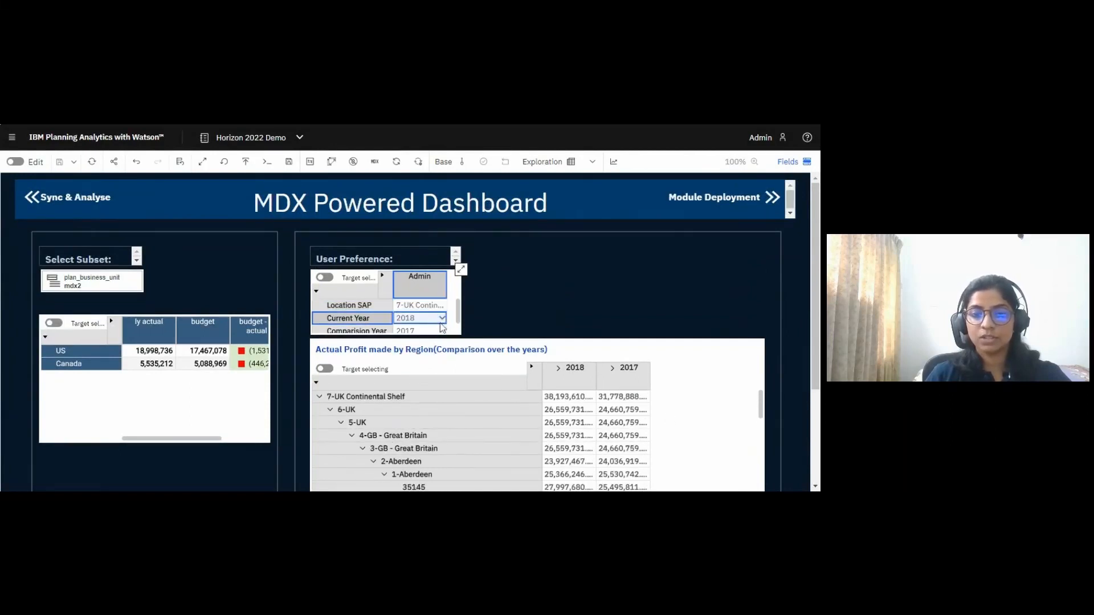
click(443, 330)
click(442, 331)
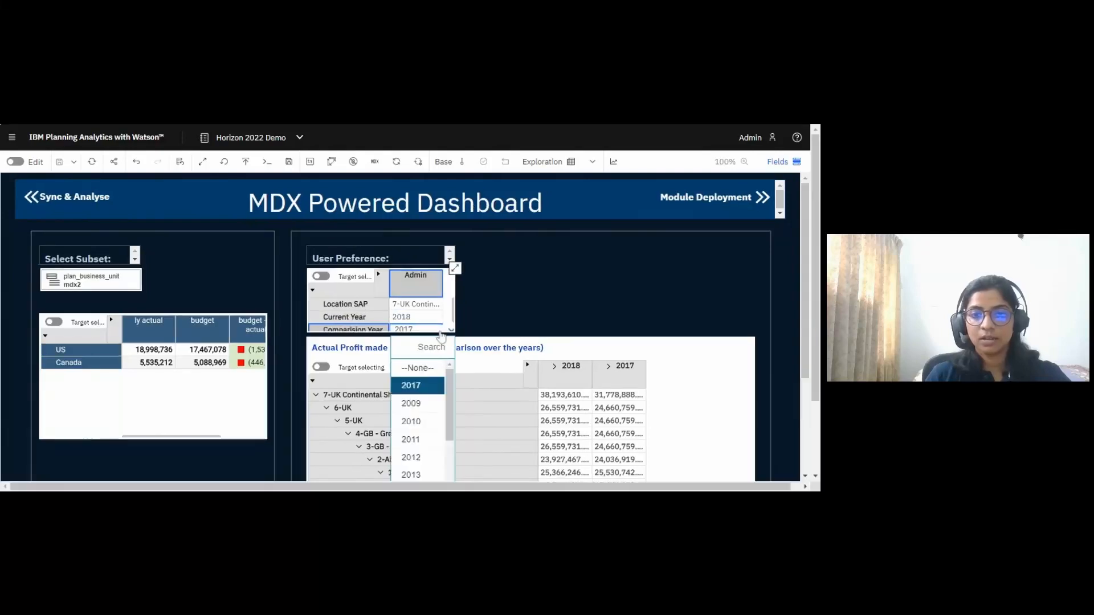
click(442, 322)
click(443, 322)
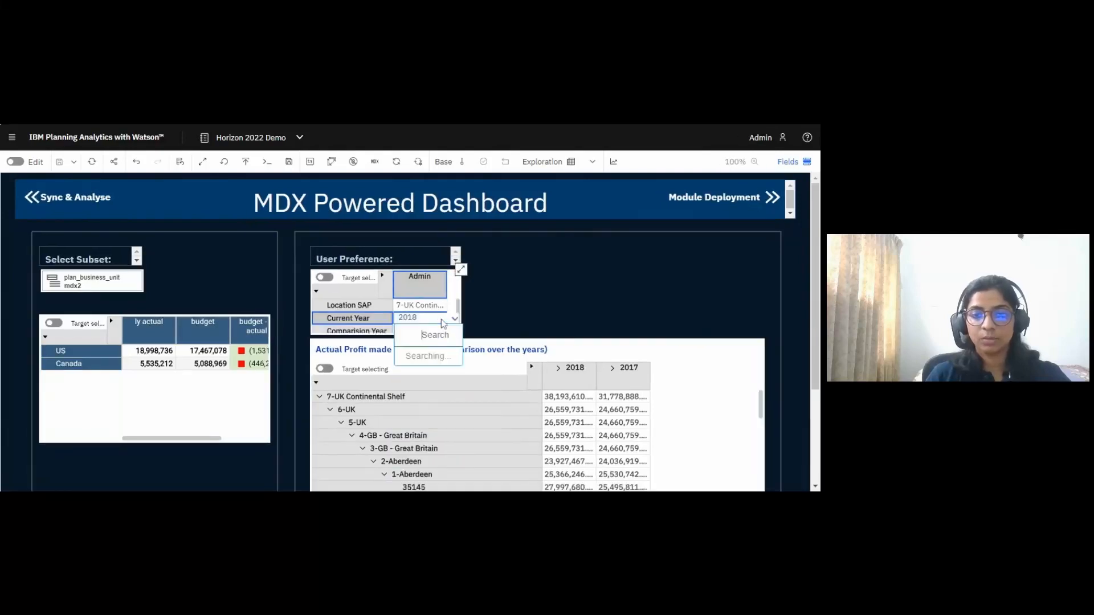
scroll(435, 451, down, 5)
scroll(435, 450, up, 2)
click(411, 373)
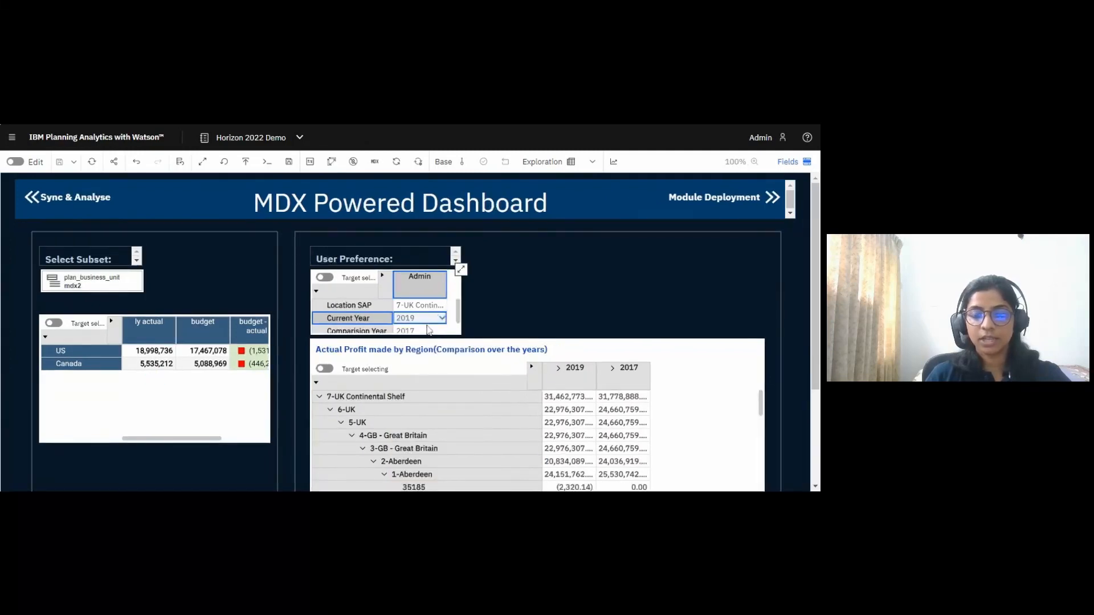
Step: Set Comparision Year in the User Preference table to 2018 and look over the regional profit table
click(441, 331)
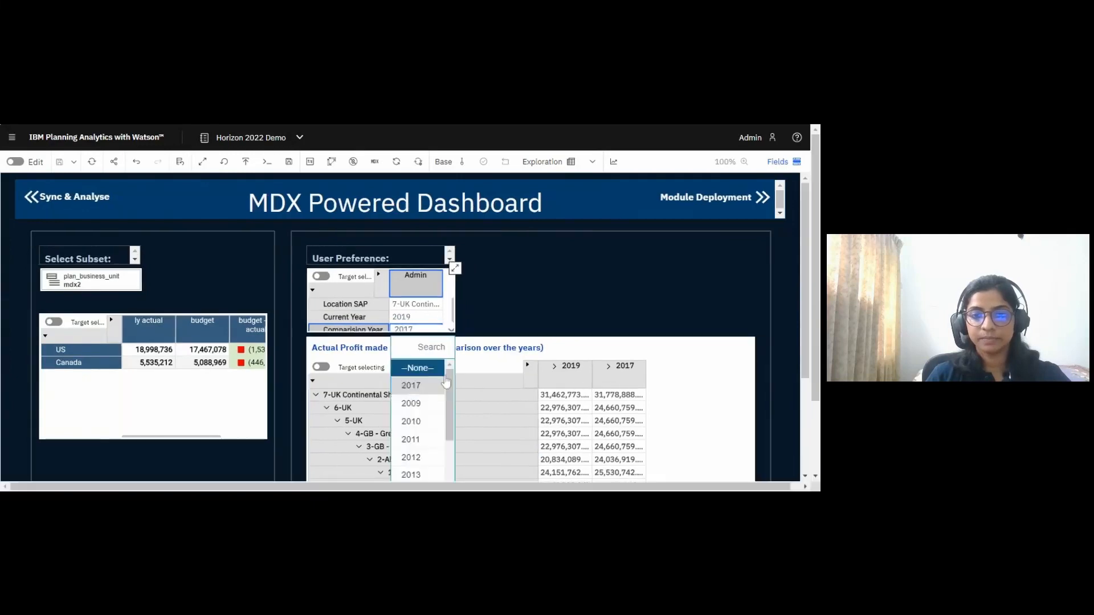
click(426, 388)
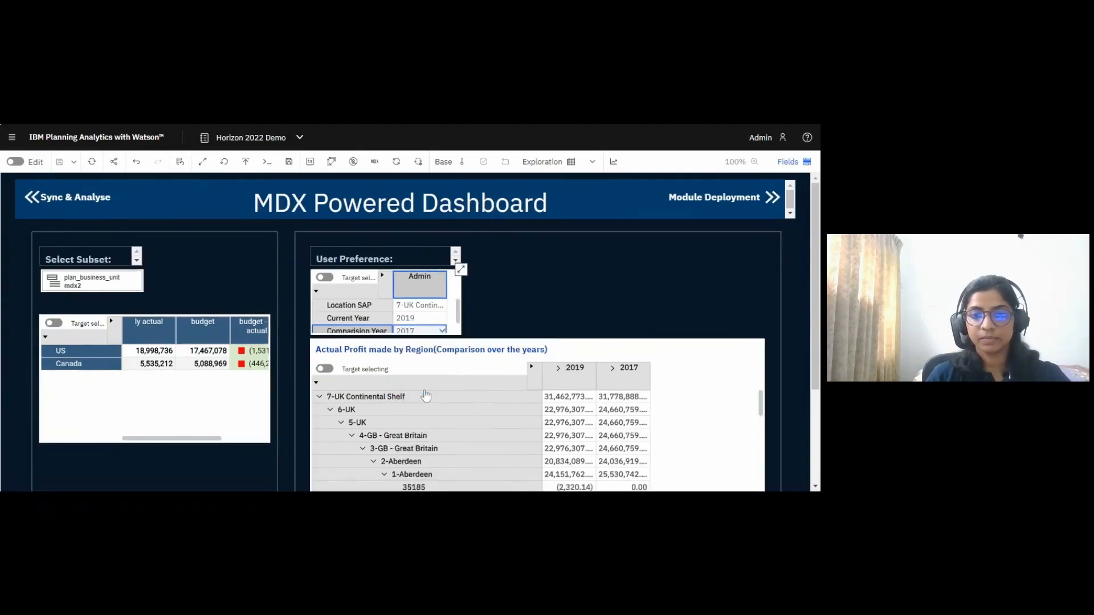
click(444, 332)
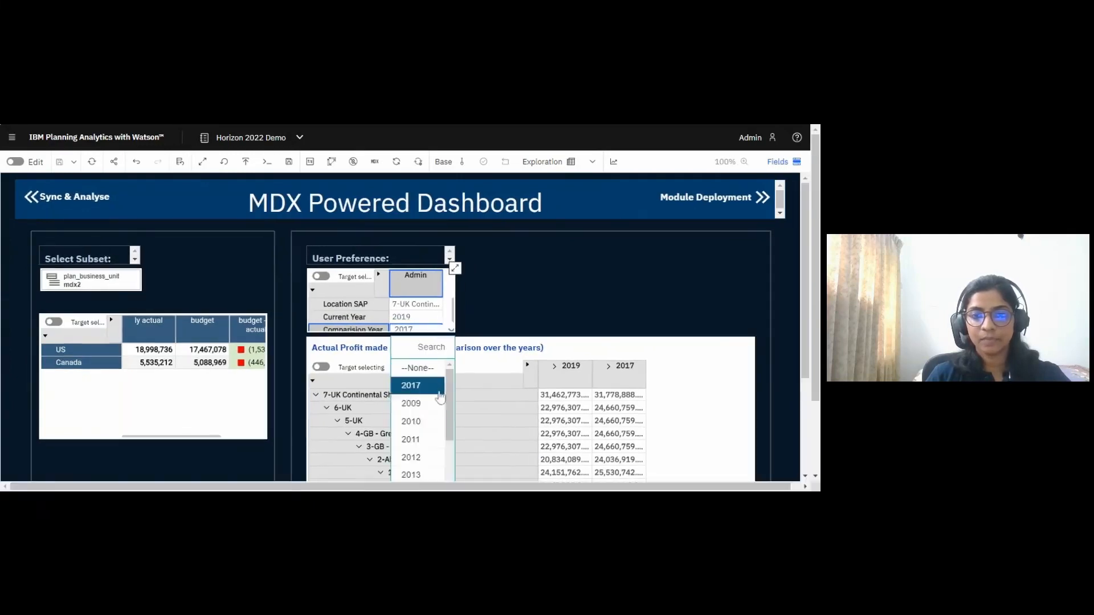
scroll(426, 420, down, 5)
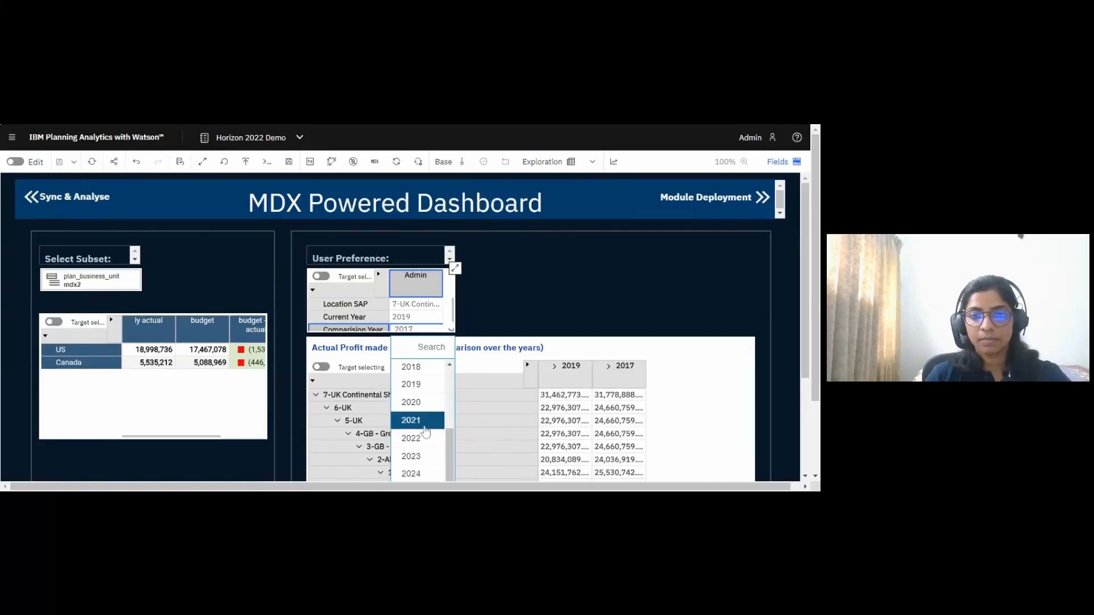
click(421, 370)
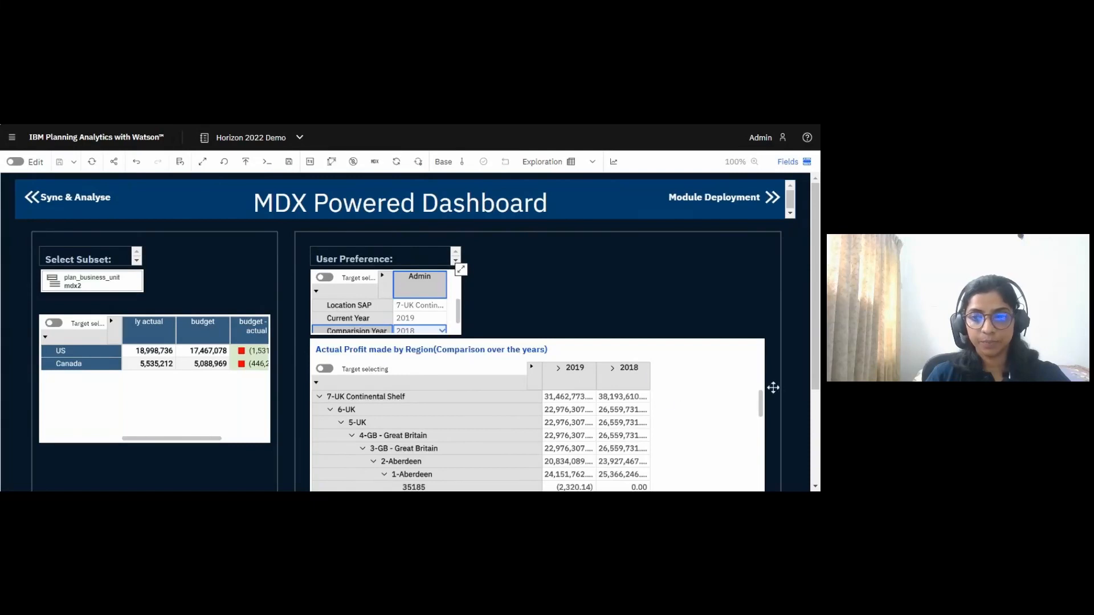
scroll(723, 303, down, 2)
scroll(816, 354, up, 1)
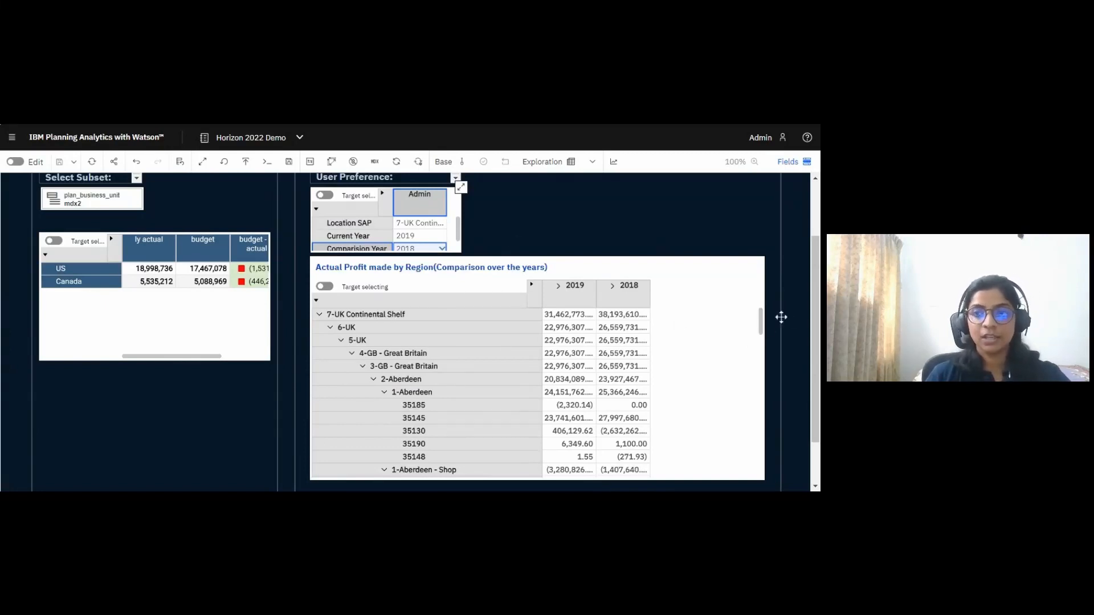
scroll(791, 343, up, 3)
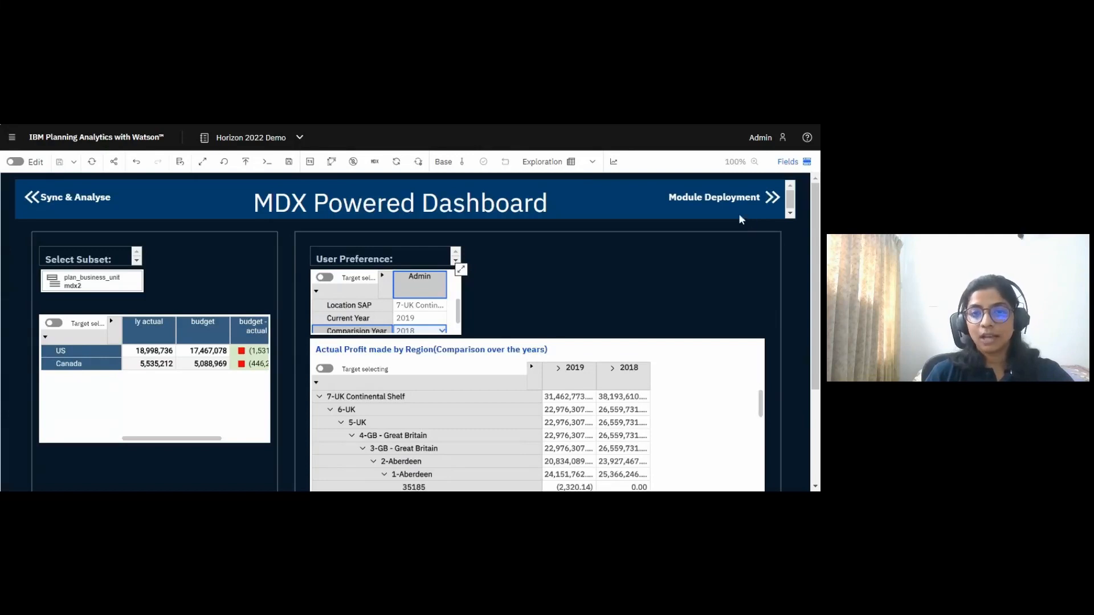
Step: Go to the Module Deployment page and review its points on archiving, deploying through folders, and security assignments
click(719, 198)
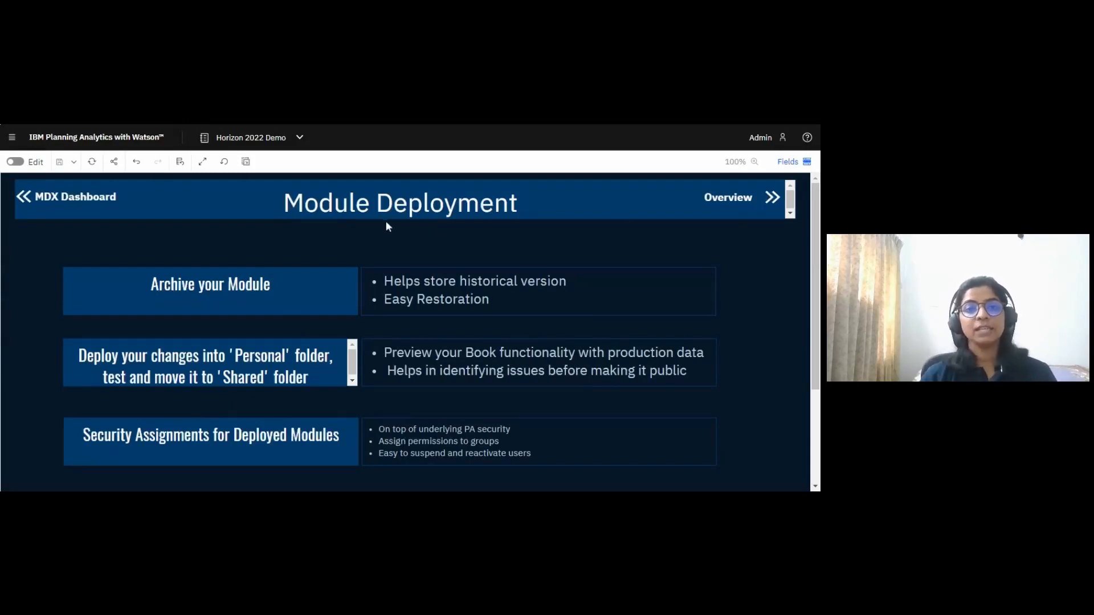
scroll(388, 235, down, 1)
scroll(388, 235, up, 1)
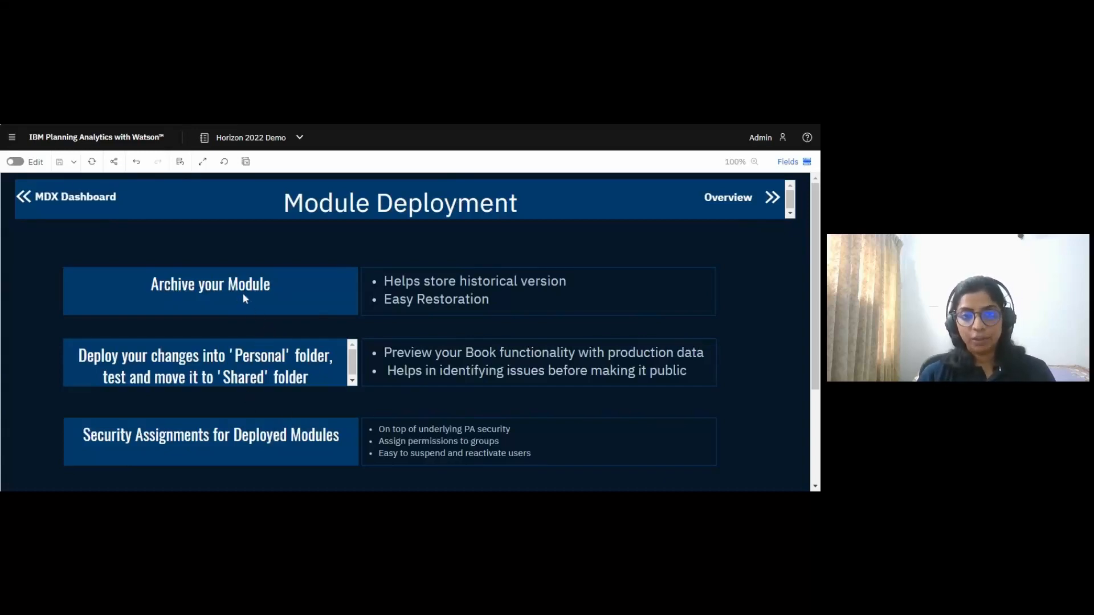
Step: Switch to Reports and Analysis and open the Archive folder inside the shared Horizon folder
click(290, 143)
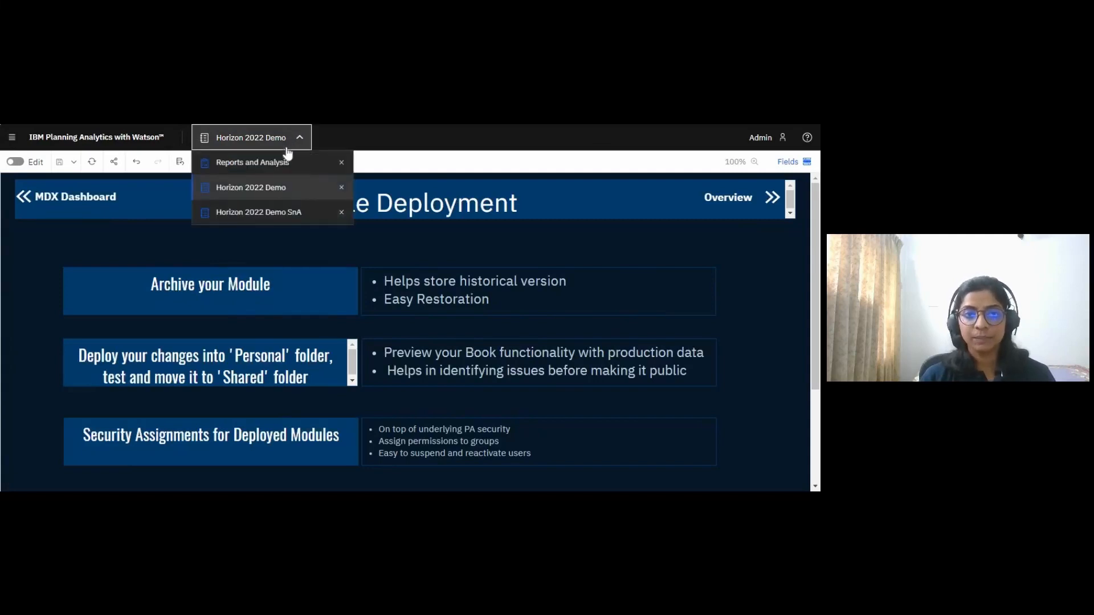
click(287, 164)
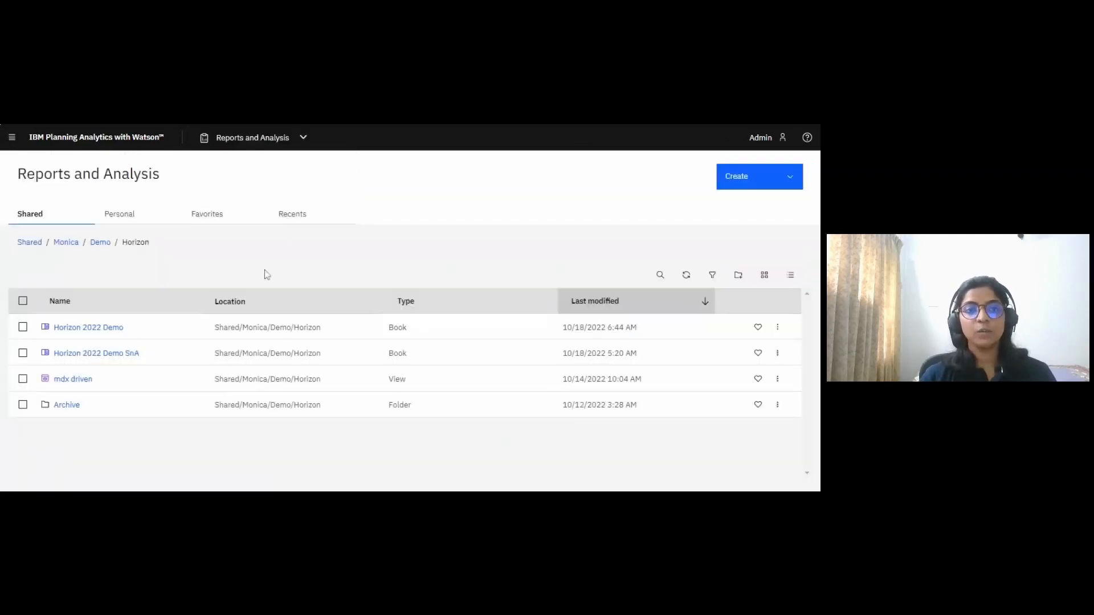
click(70, 407)
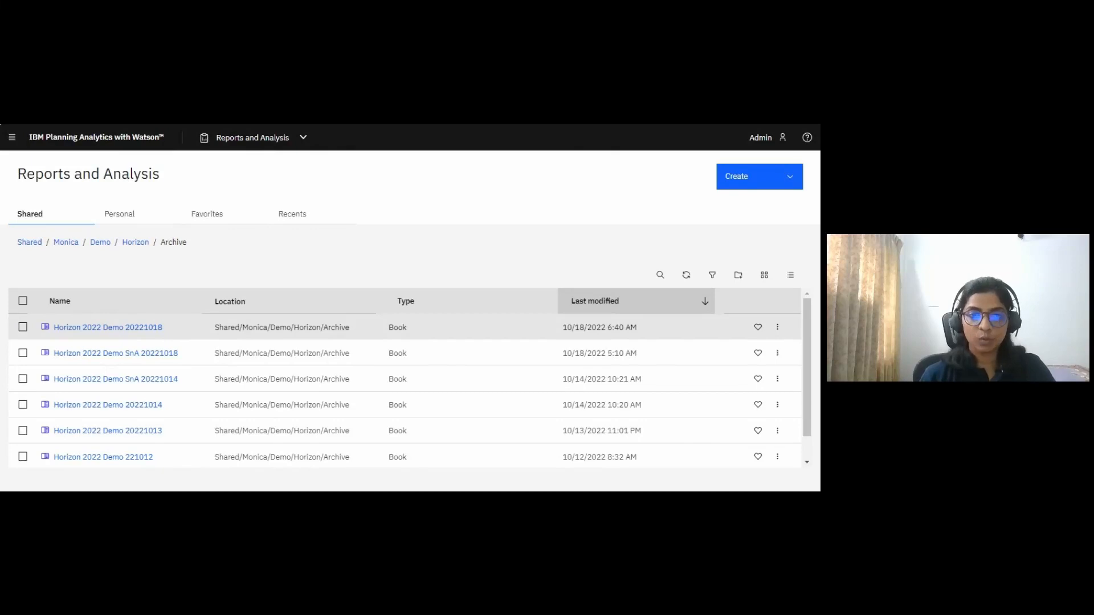
Step: Open the archived book Horizon 2022 Demo 20221018 and preview saving a copy to the shared Horizon folder, without saving it
click(110, 329)
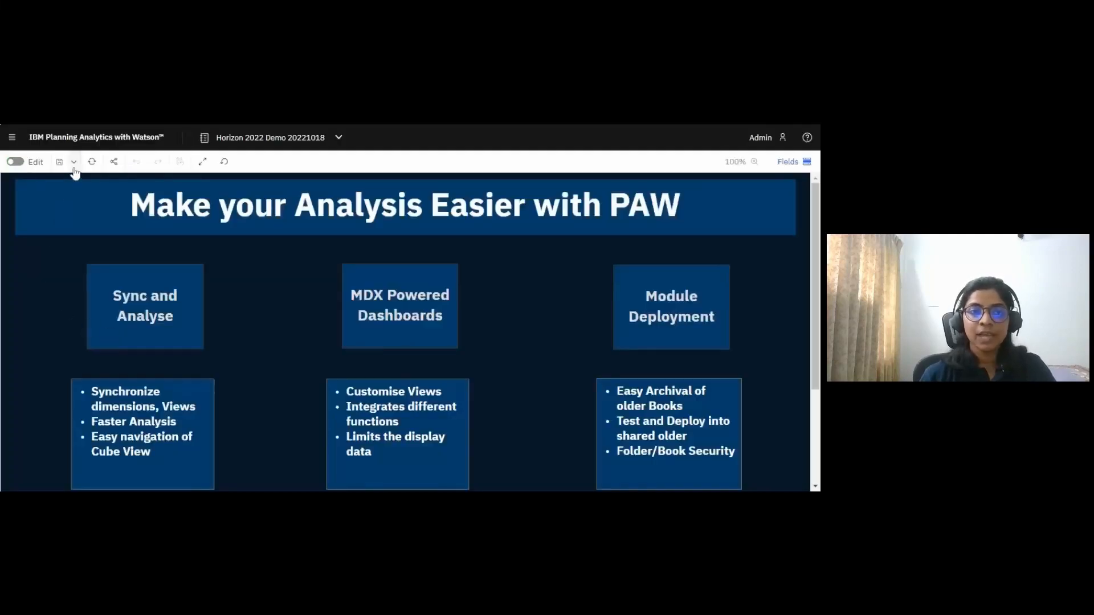
click(74, 167)
click(103, 186)
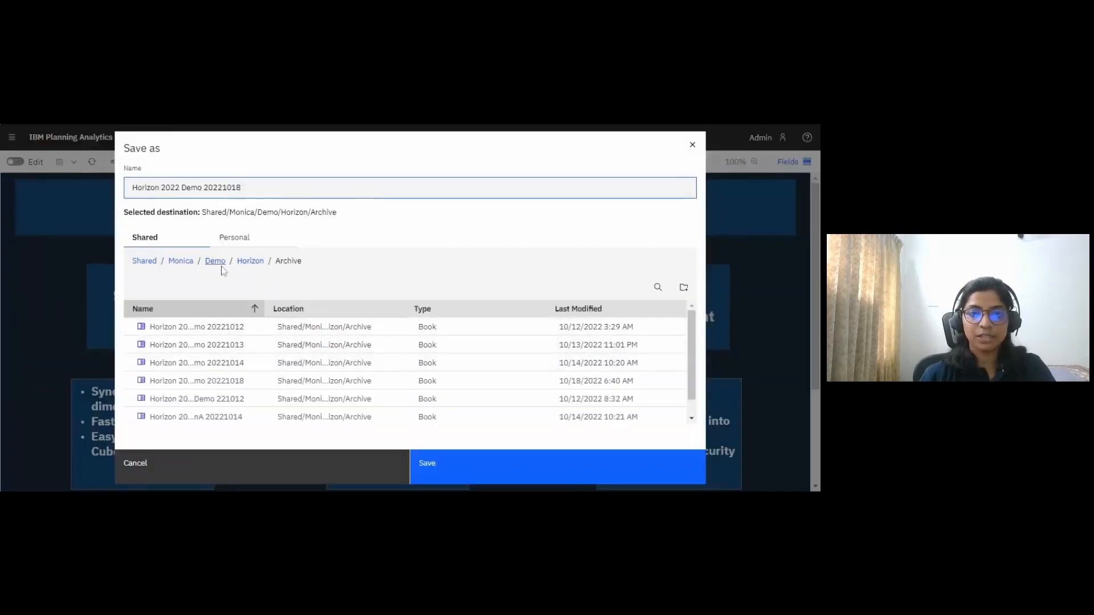
click(250, 261)
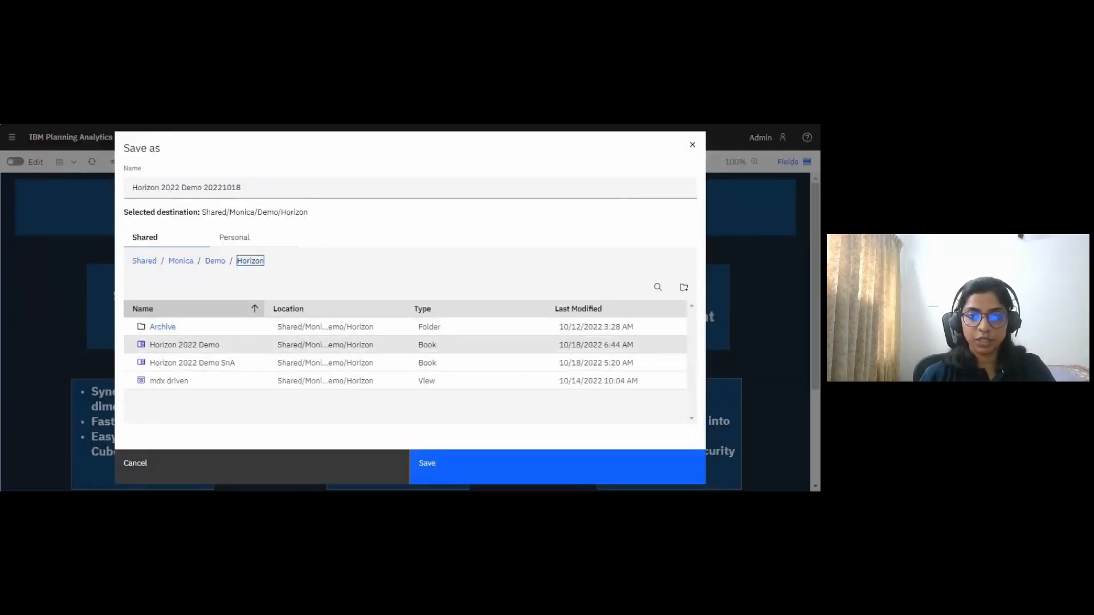
click(252, 469)
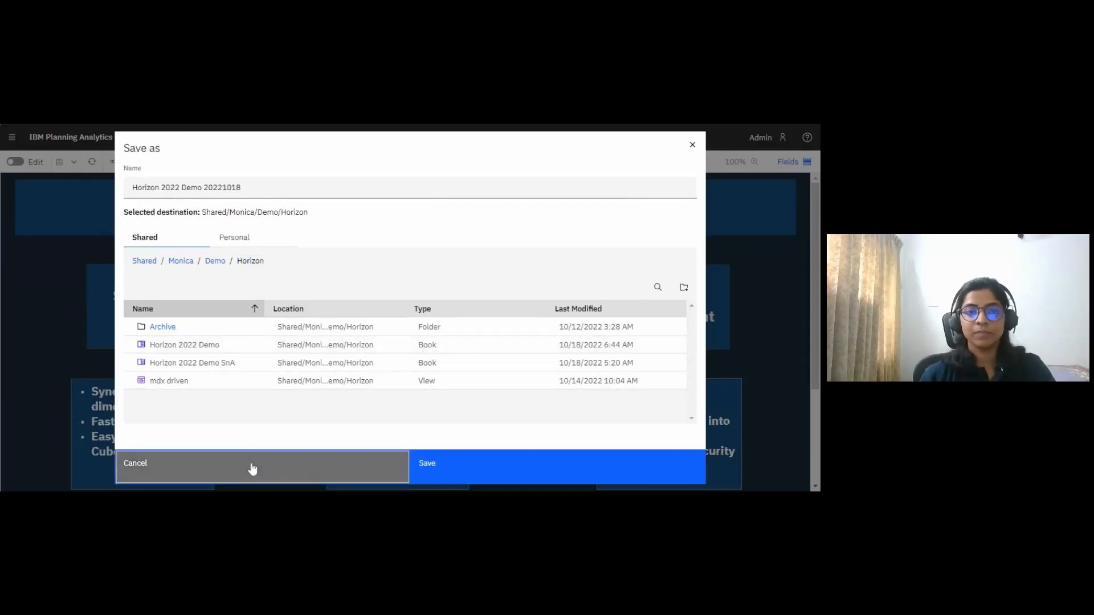
Step: Return to the Horizon 2022 Demo book and review the Module Deployment points on archiving and deploying through the Personal folder
click(296, 144)
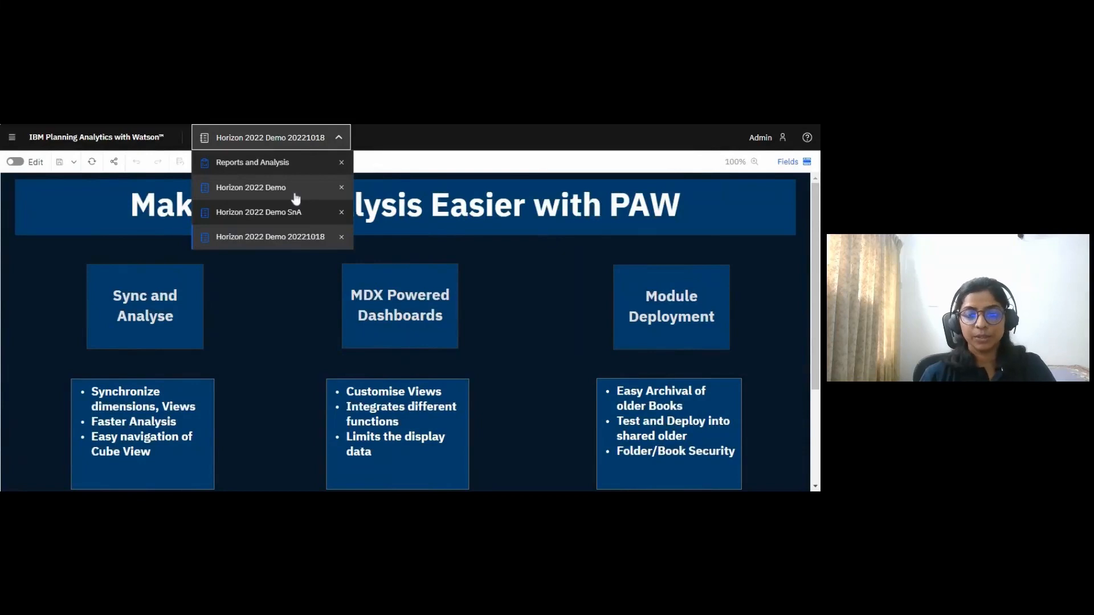
click(294, 196)
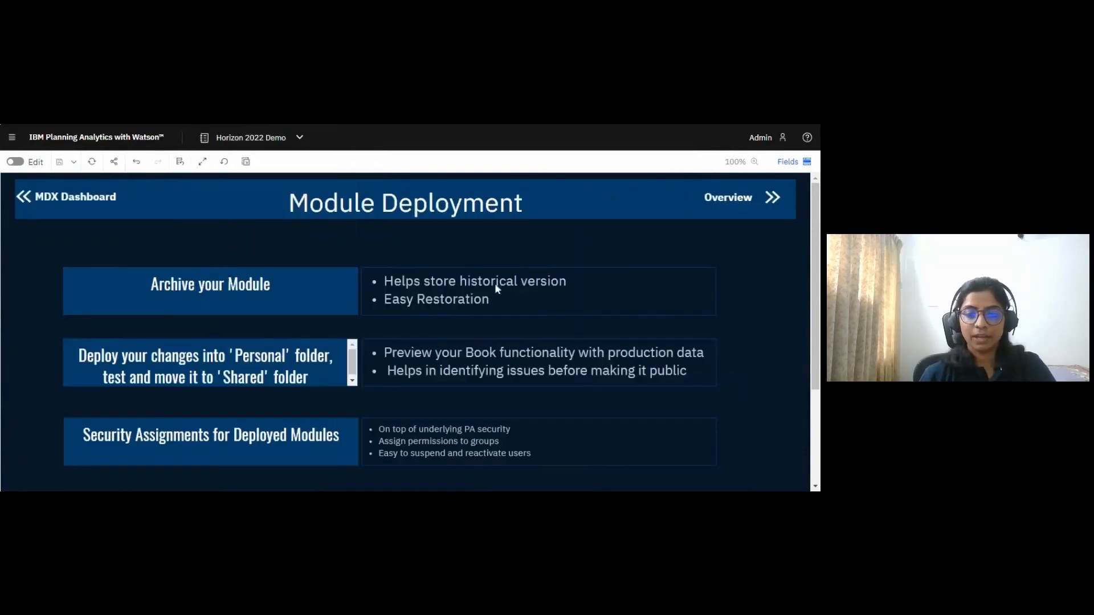
click(352, 380)
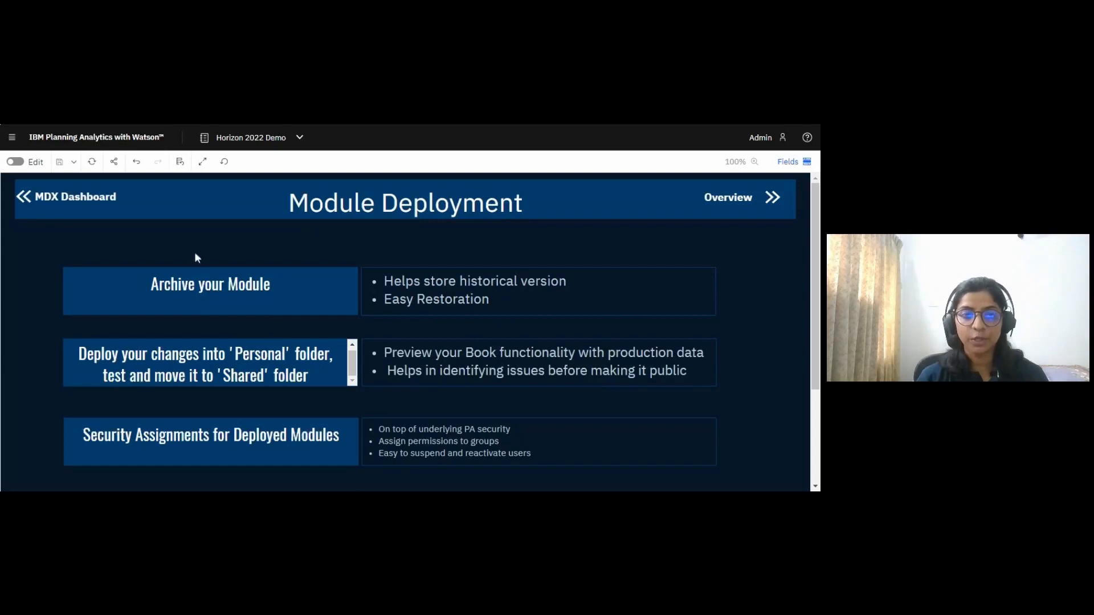
Step: Open the permission settings of the Horizon 2022 Demo book in the shared Horizon folder and look through its users and groups
click(283, 140)
click(287, 165)
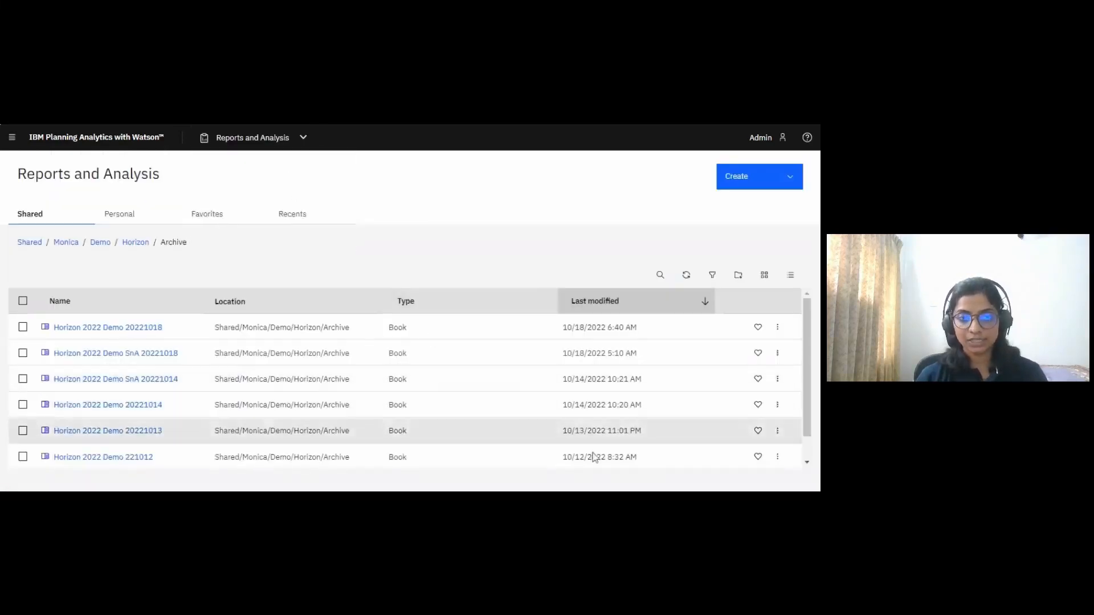
click(142, 246)
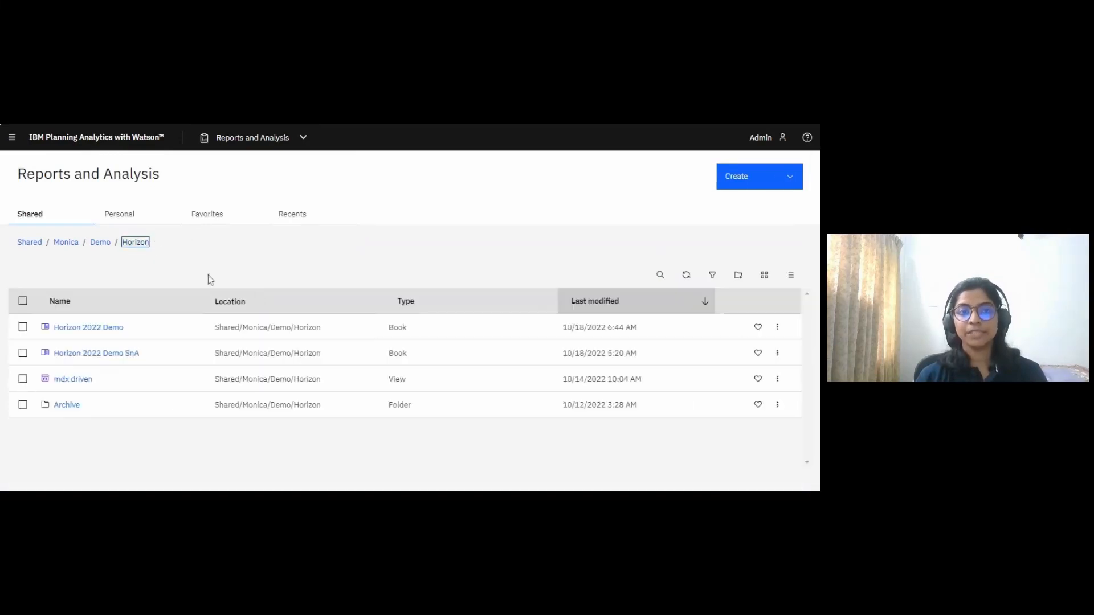
click(778, 329)
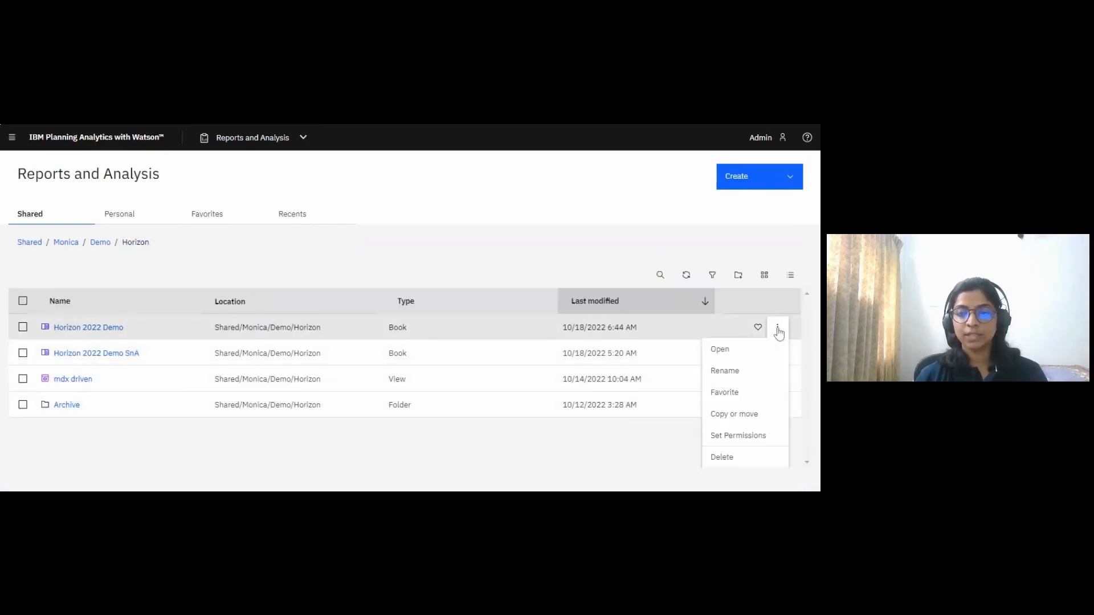
click(747, 443)
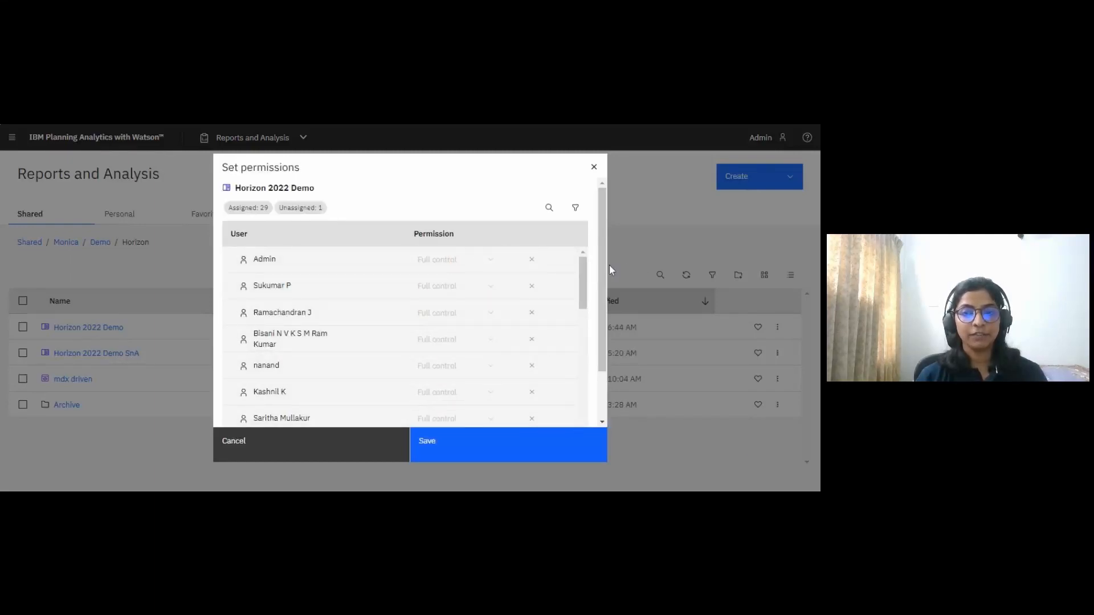
drag(583, 282, 580, 456)
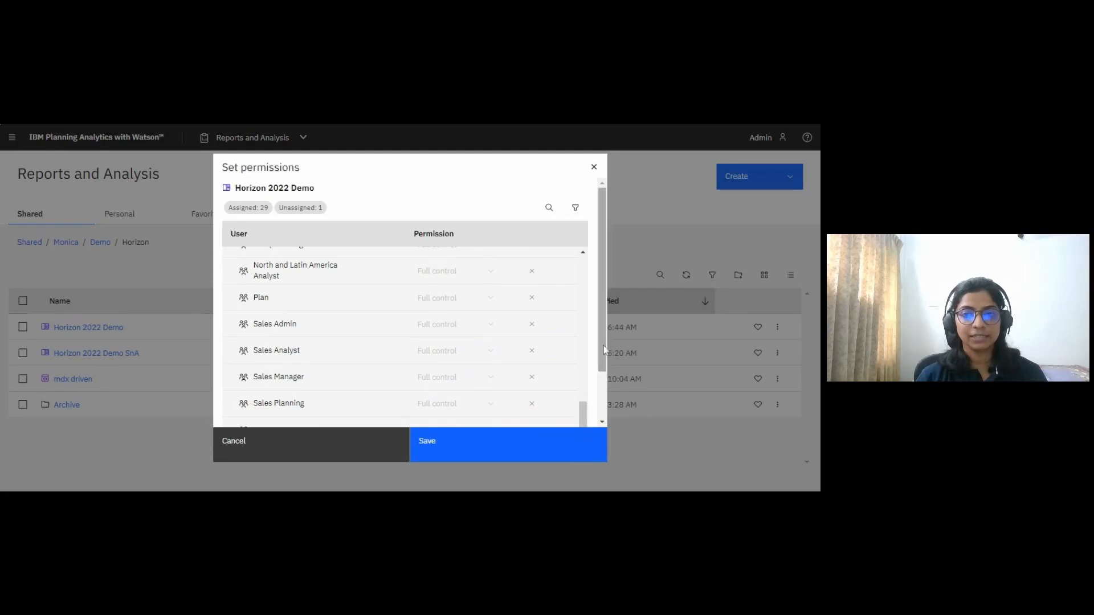
scroll(314, 425, down, 1)
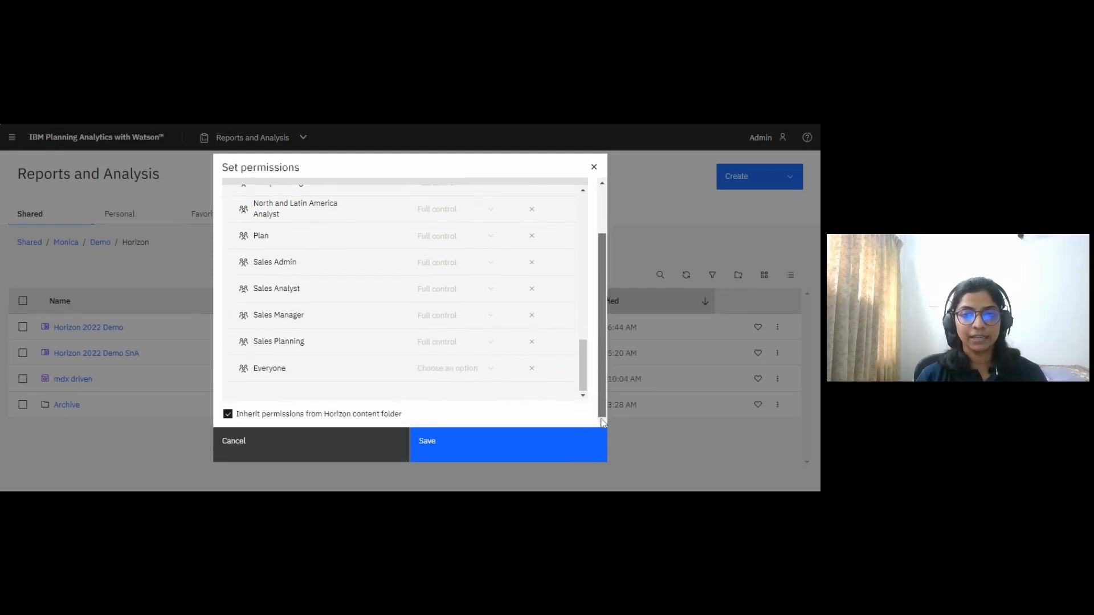
Step: Turn off inheriting permissions from the Horizon content folder and examine the permission options for the Admin user and Sales Admin group
click(227, 414)
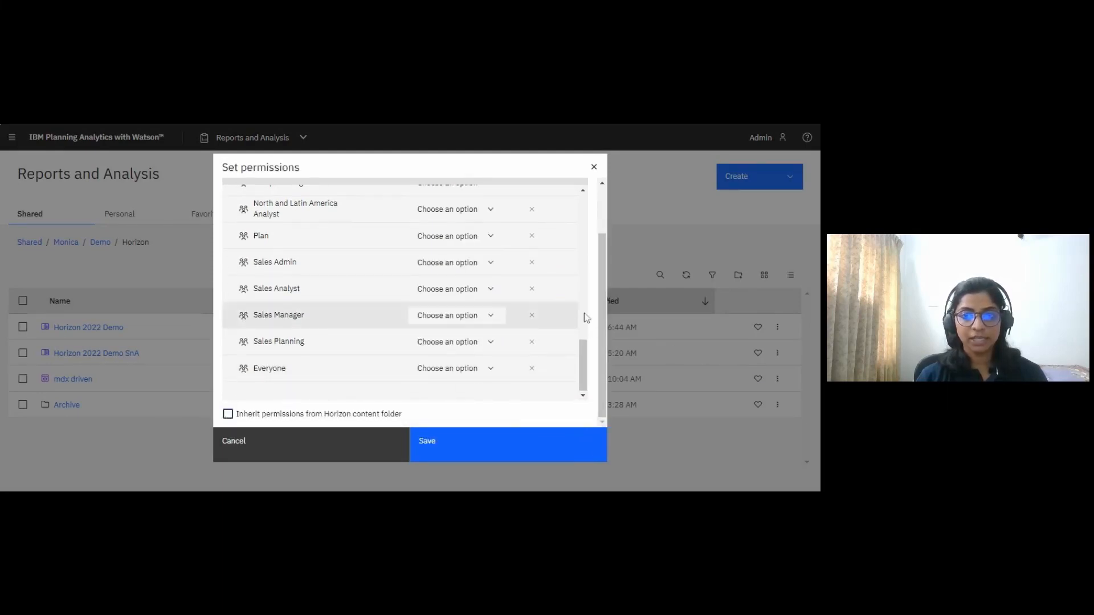
drag(585, 366, 582, 219)
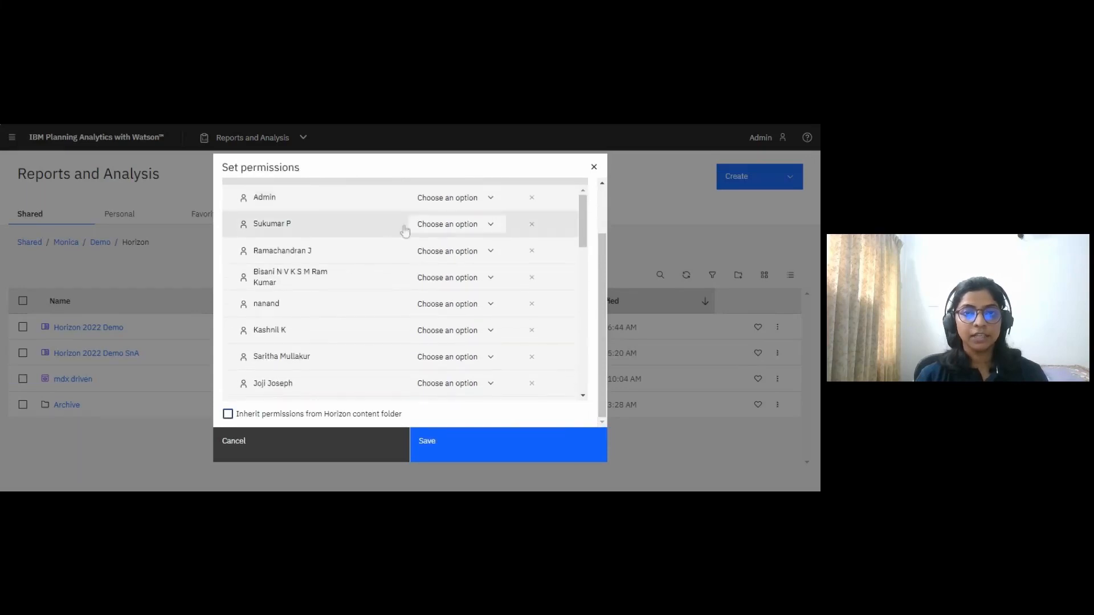
click(479, 198)
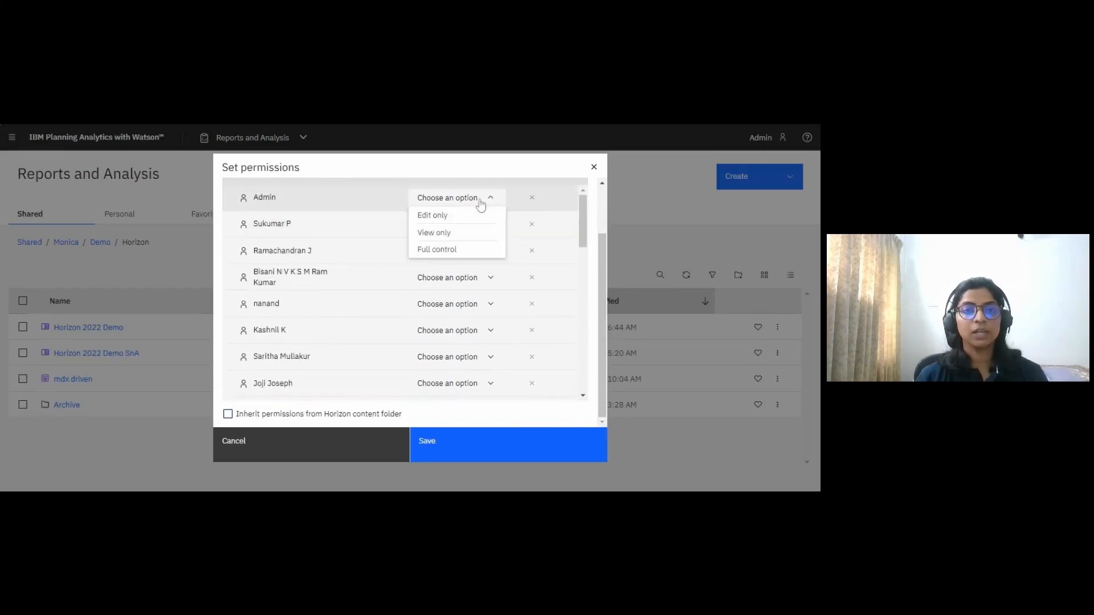
click(477, 277)
drag(582, 225, 586, 398)
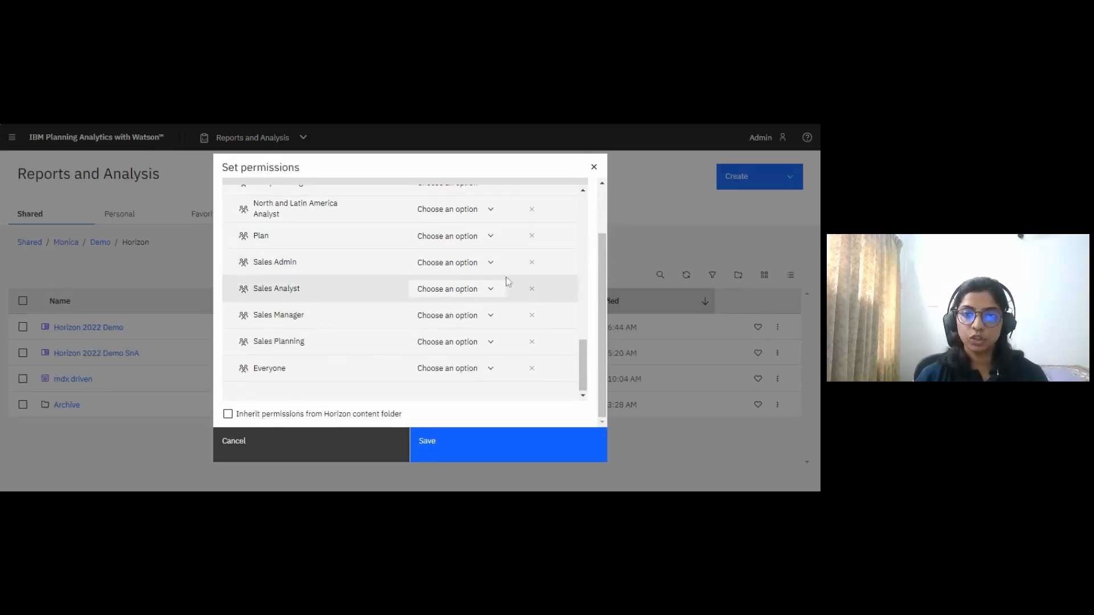
click(488, 262)
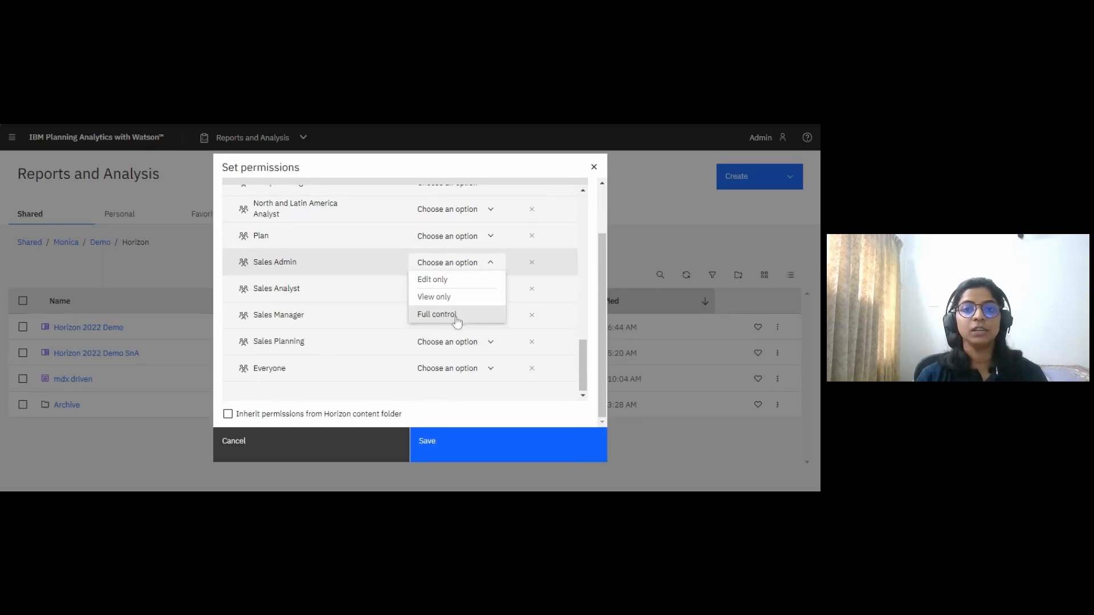
click(491, 265)
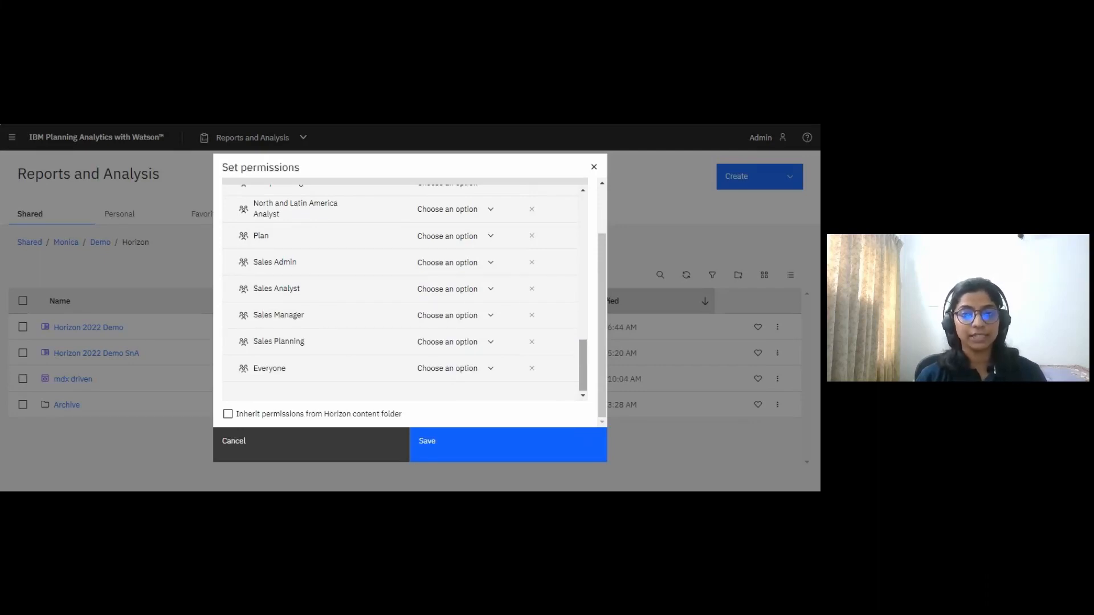
Step: Examine the permission list's filters for assignment status, users and groups, trying the Assigned filter and clearing it
scroll(591, 198, up, 10)
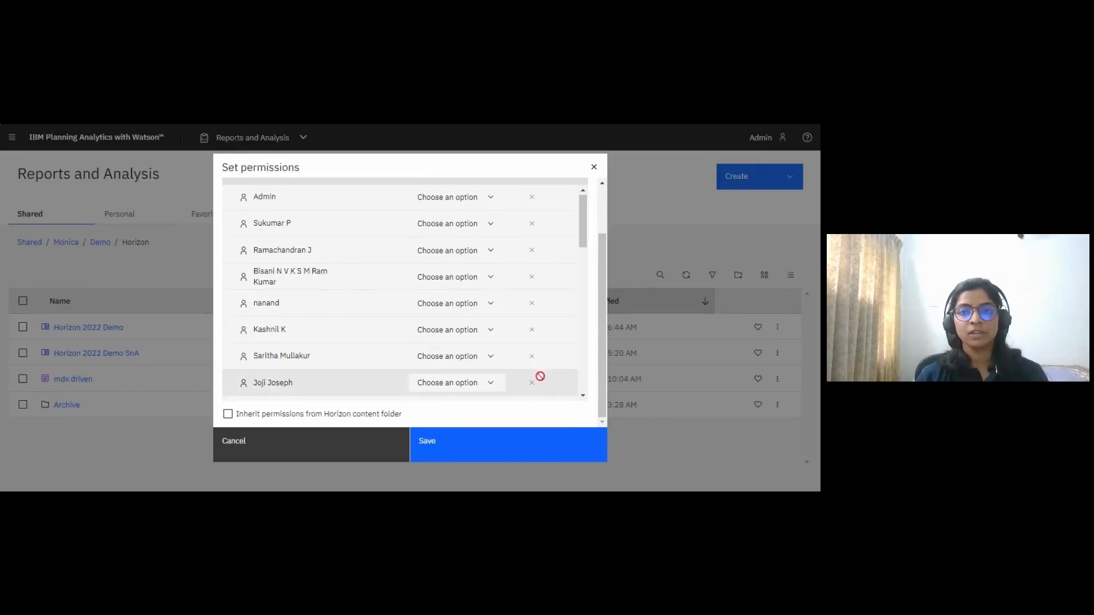
scroll(604, 256, up, 2)
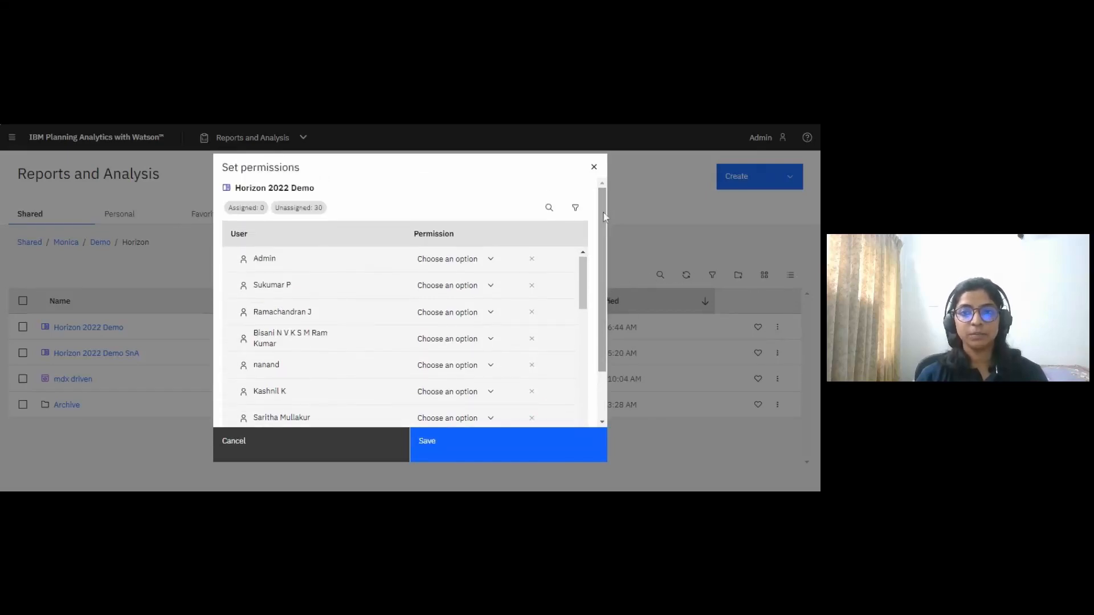
click(576, 210)
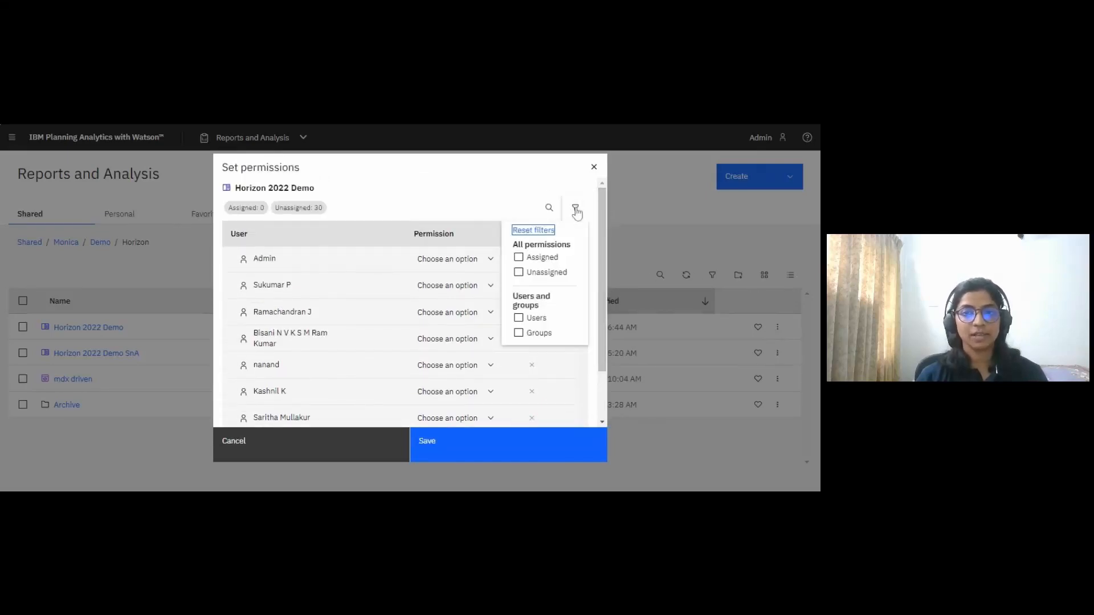
click(519, 259)
click(520, 258)
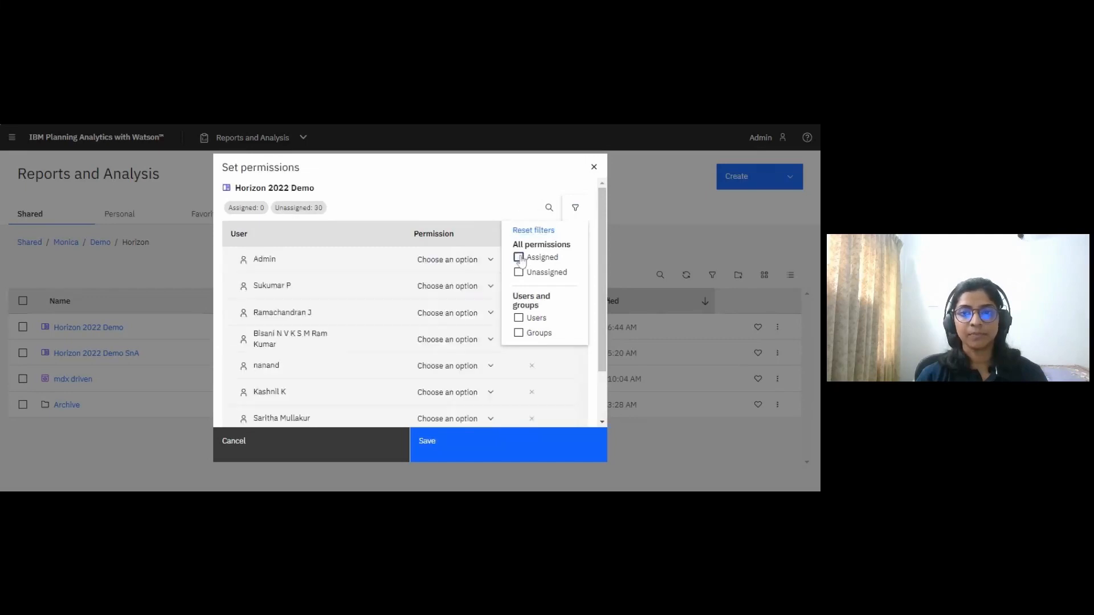
click(576, 208)
Step: Close the permission settings without saving and return to the Module Deployment page of the Horizon 2022 Demo book
click(595, 170)
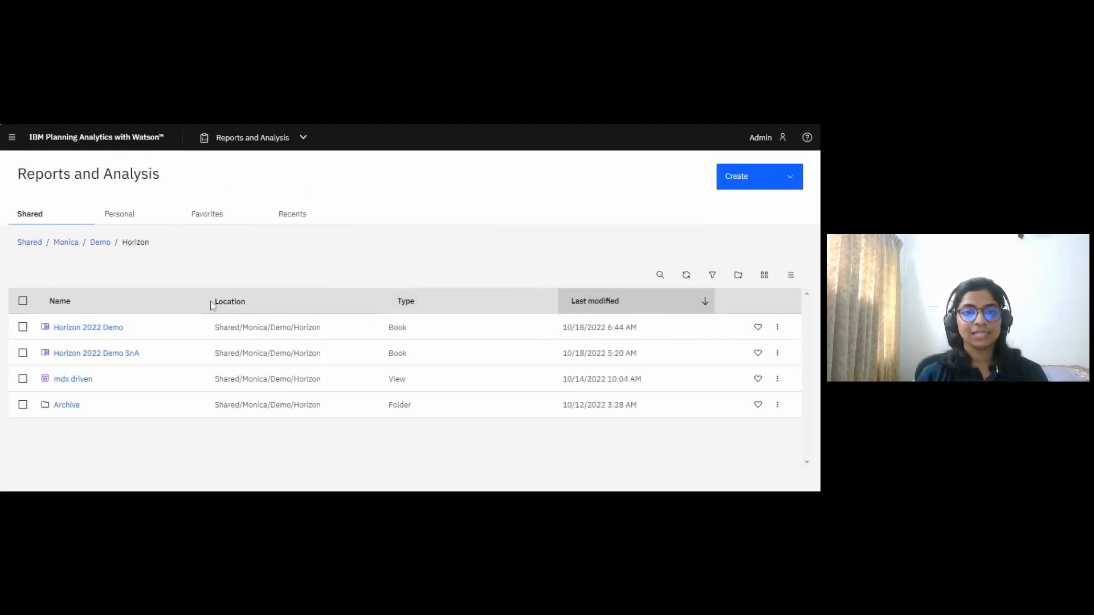
click(253, 143)
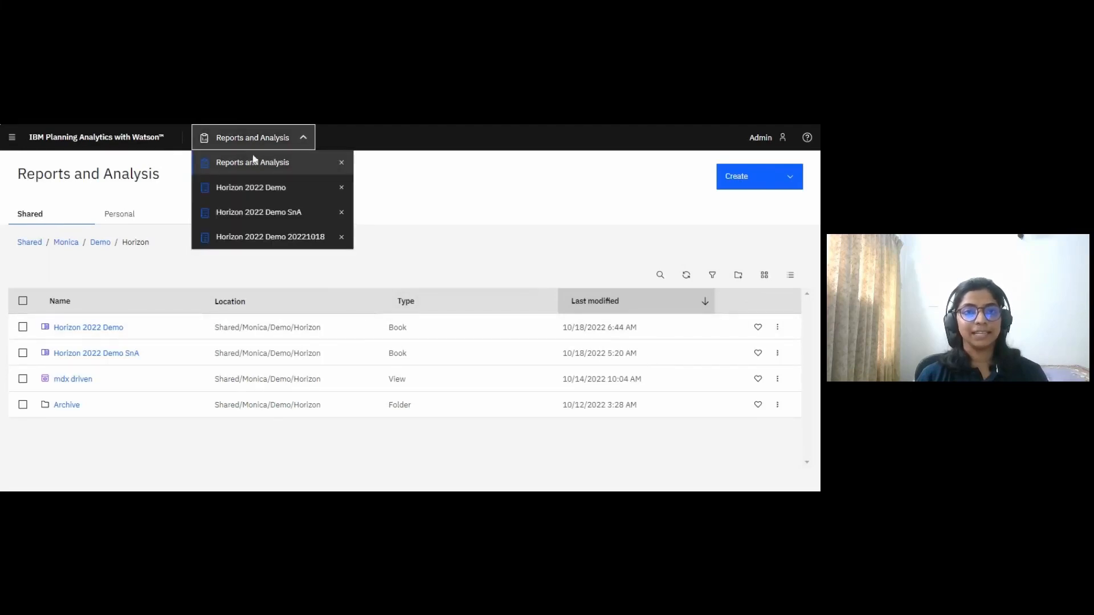
click(256, 190)
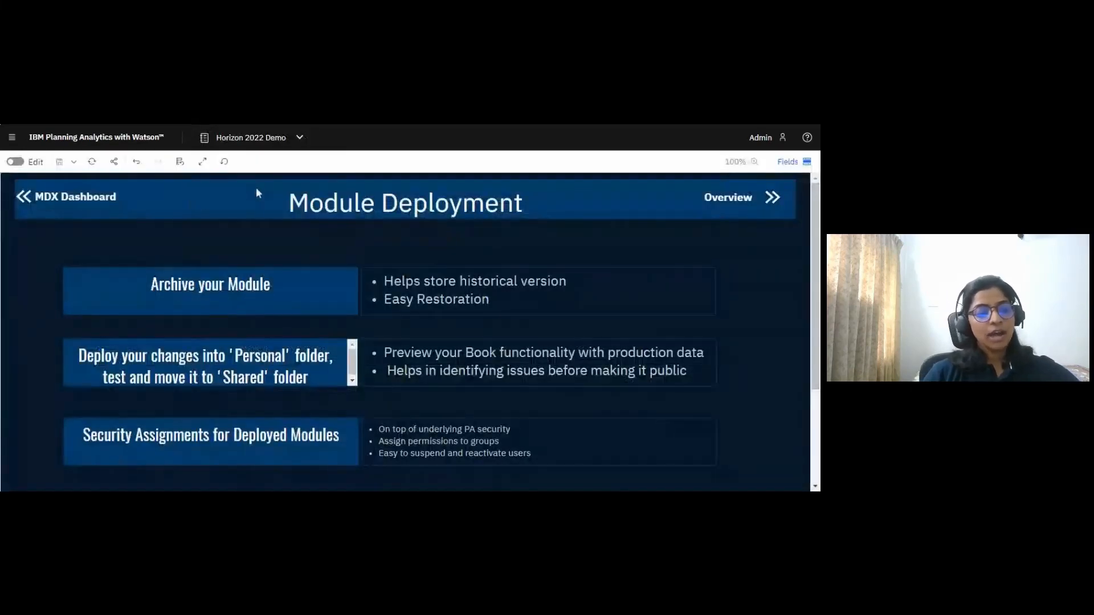